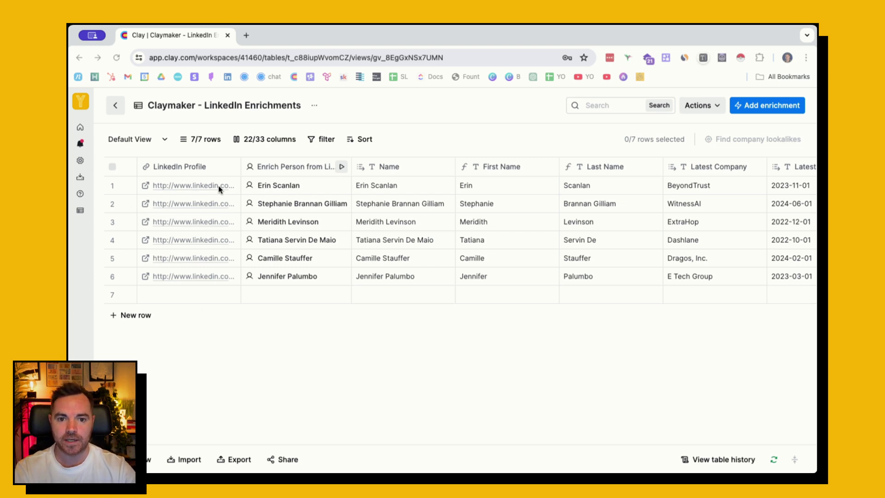
{"action": "left_click", "coordinate": [286, 169]}
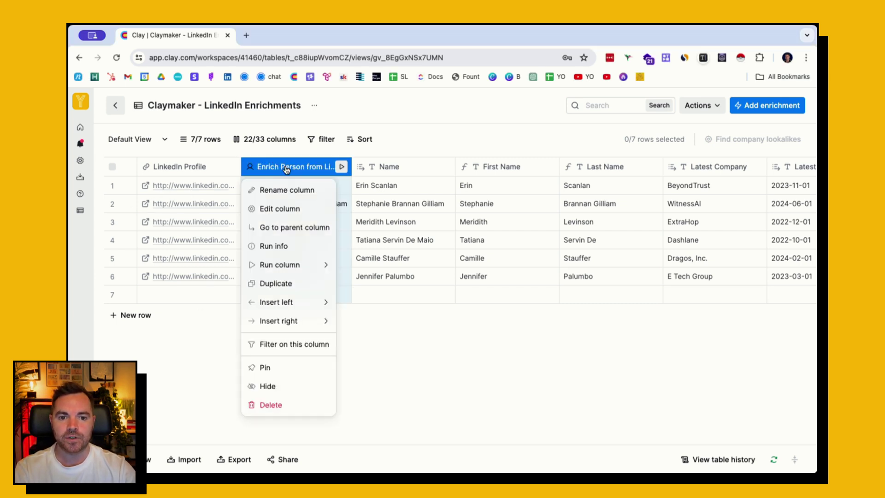
{"action": "left_click", "coordinate": [286, 208]}
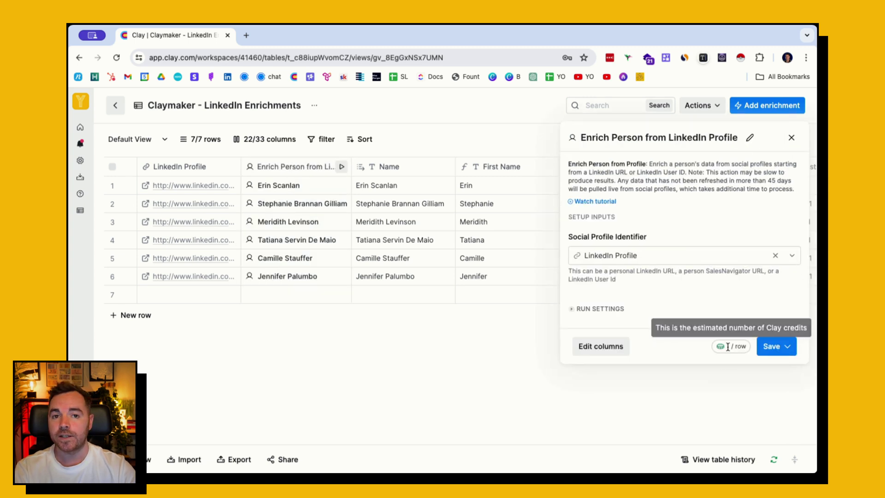
{"action": "left_click", "coordinate": [791, 137]}
{"action": "scroll", "coordinate": [361, 174], "scroll_direction": "right", "scroll_amount": 5}
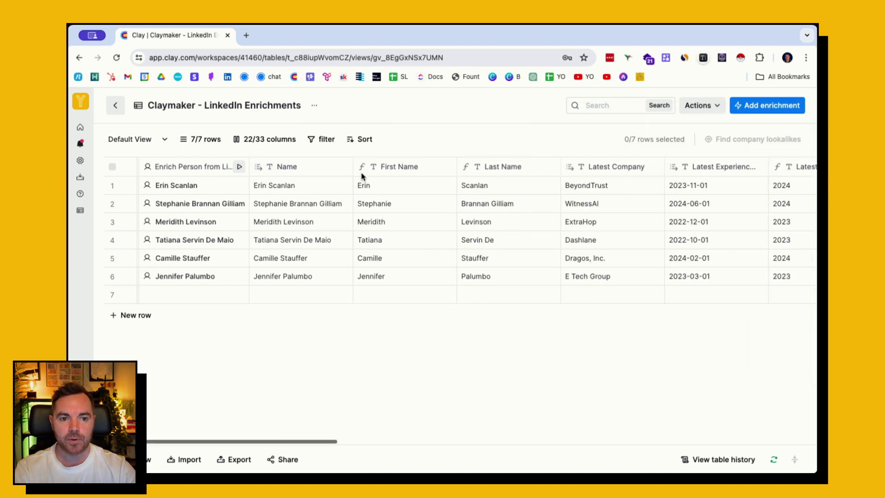
{"action": "scroll", "coordinate": [512, 173], "scroll_direction": "right", "scroll_amount": 4}
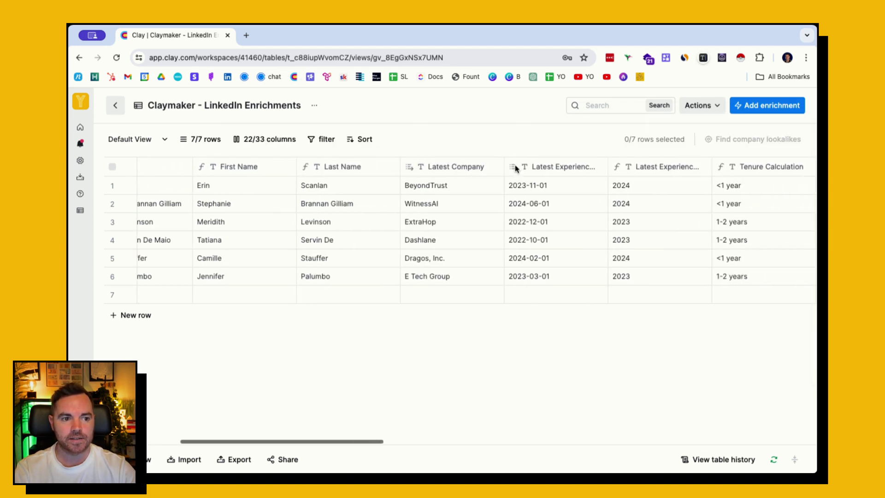
{"action": "scroll", "coordinate": [490, 171], "scroll_direction": "right", "scroll_amount": 12}
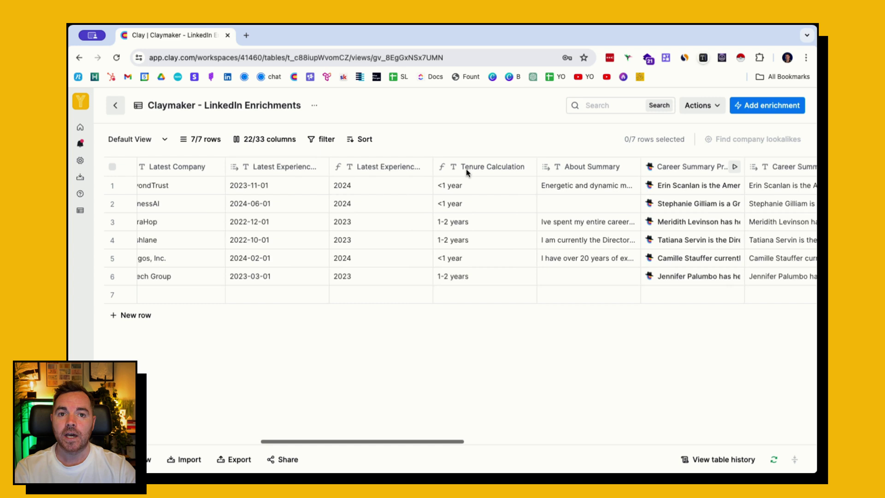
{"action": "scroll", "coordinate": [444, 172], "scroll_direction": "left", "scroll_amount": 20}
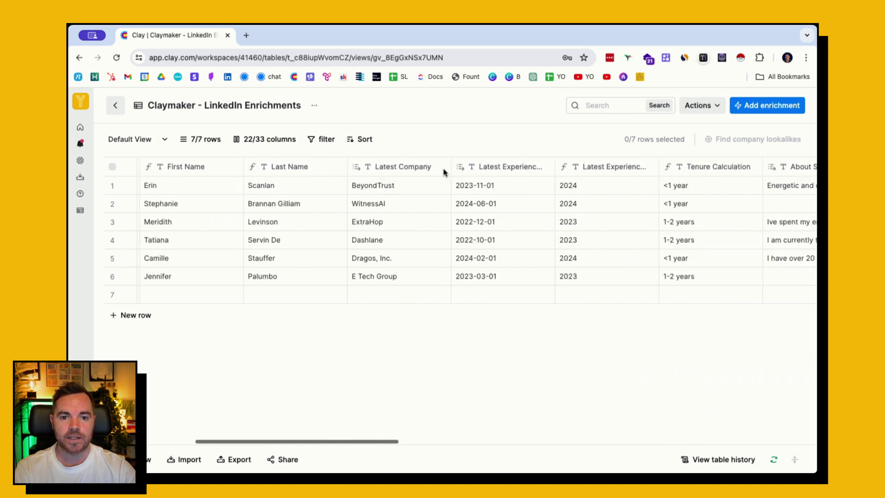
Browse the person-enrichment's Add data as columns list of extra profile fields, then close the settings.
{"action": "left_click", "coordinate": [283, 171]}
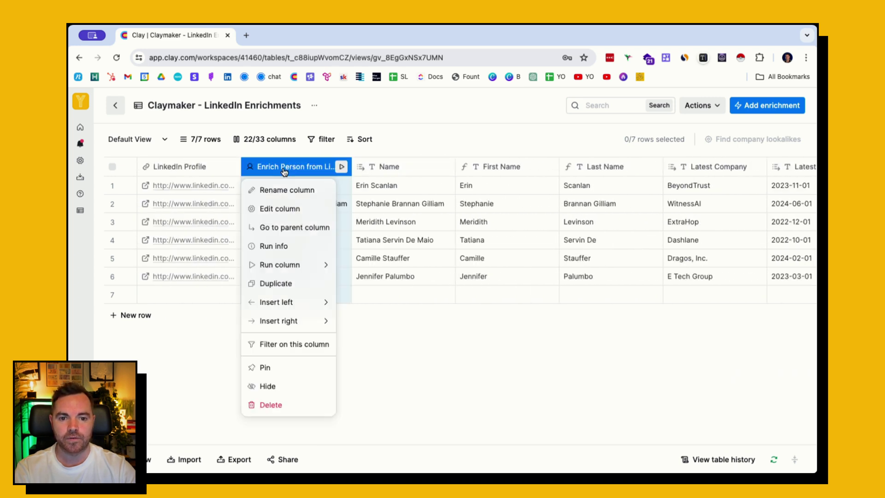
{"action": "left_click", "coordinate": [277, 208]}
{"action": "left_click", "coordinate": [599, 346]}
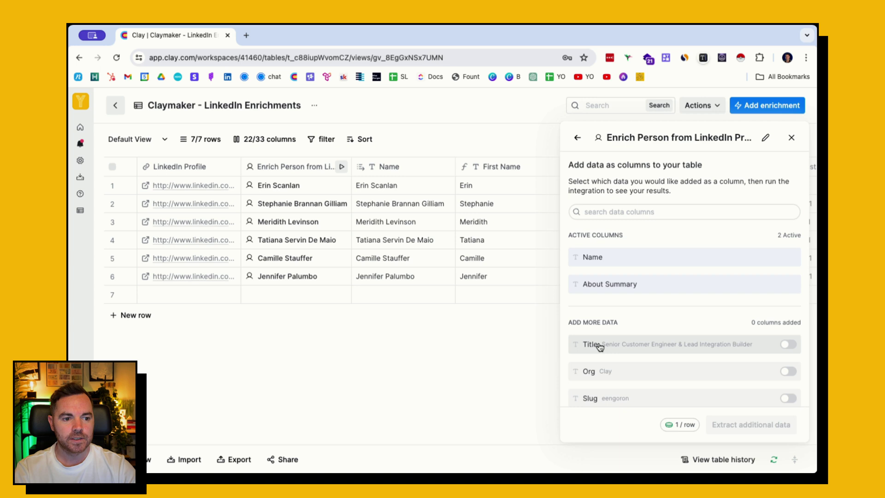
{"action": "scroll", "coordinate": [608, 332], "scroll_direction": "down", "scroll_amount": 5}
{"action": "scroll", "coordinate": [613, 322], "scroll_direction": "down", "scroll_amount": 5}
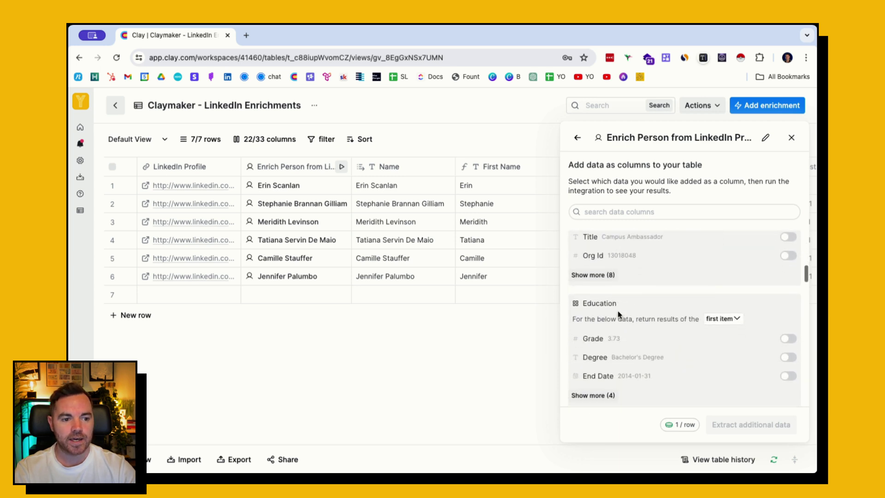
{"action": "scroll", "coordinate": [618, 315], "scroll_direction": "up", "scroll_amount": 3}
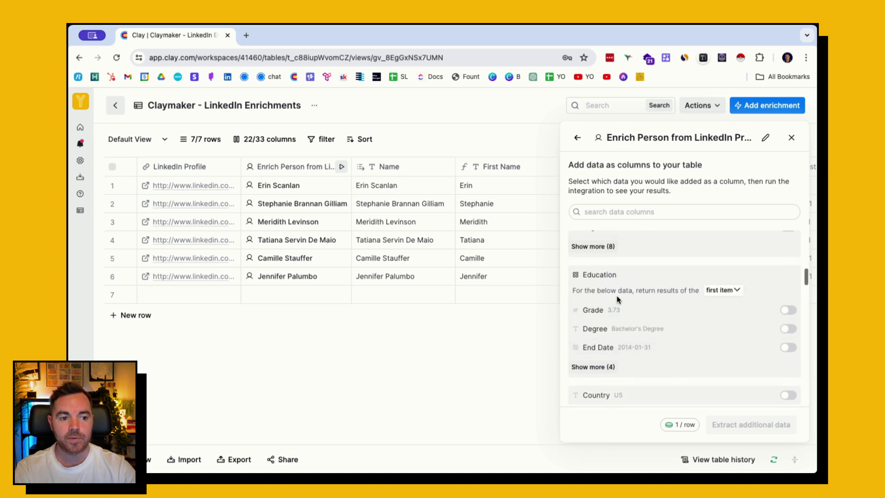
{"action": "scroll", "coordinate": [619, 309], "scroll_direction": "down", "scroll_amount": 4}
{"action": "scroll", "coordinate": [618, 307], "scroll_direction": "down", "scroll_amount": 8}
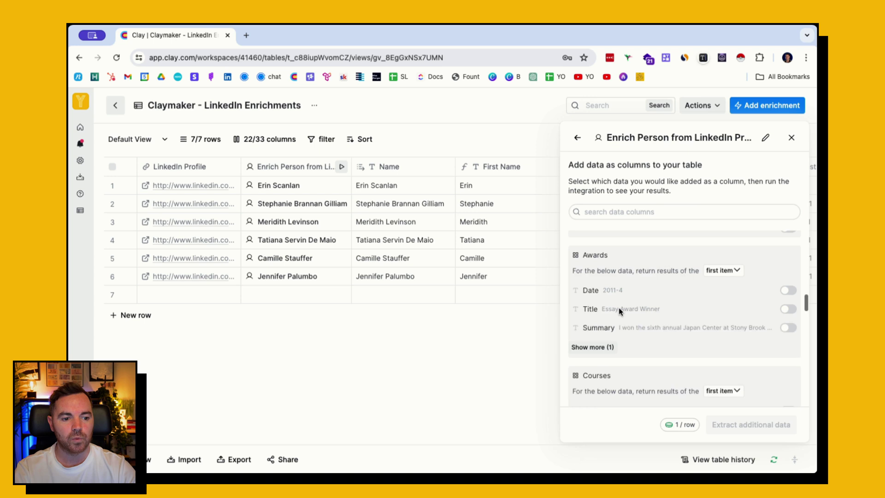
{"action": "scroll", "coordinate": [600, 307], "scroll_direction": "down", "scroll_amount": 3}
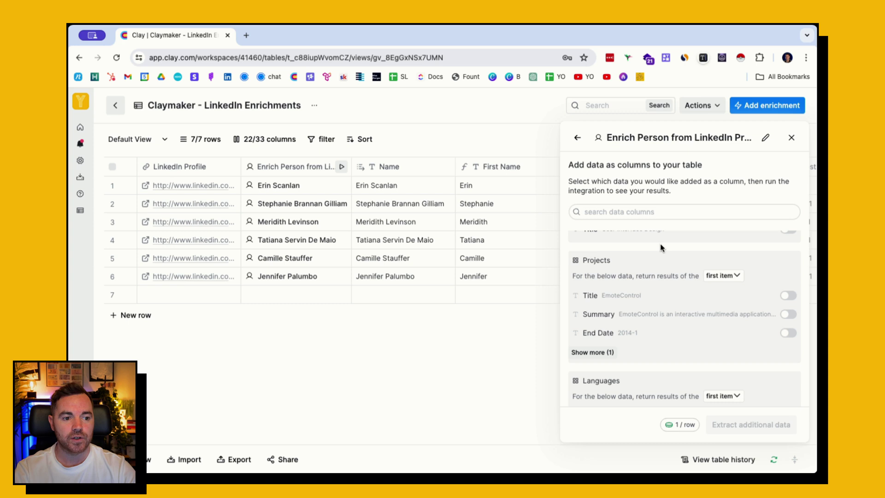
{"action": "scroll", "coordinate": [662, 247], "scroll_direction": "down", "scroll_amount": 5}
{"action": "scroll", "coordinate": [661, 247], "scroll_direction": "down", "scroll_amount": 8}
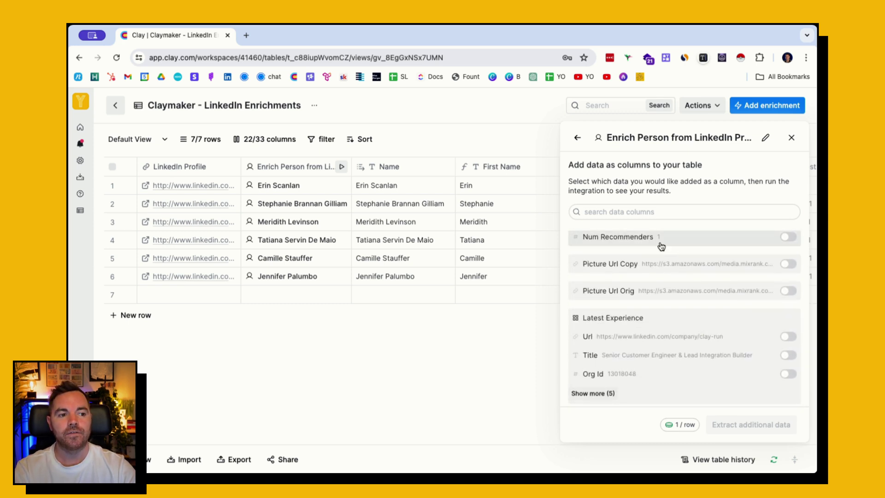
{"action": "left_click", "coordinate": [791, 137]}
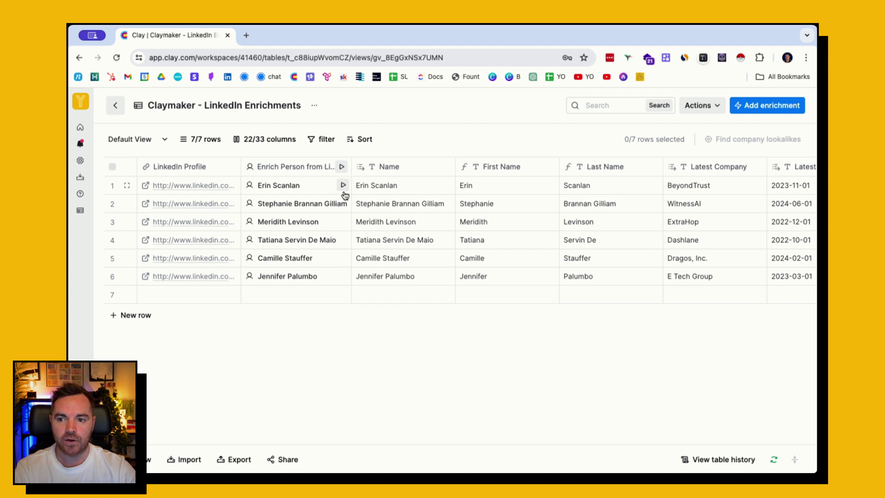
{"action": "scroll", "coordinate": [348, 194], "scroll_direction": "right", "scroll_amount": 5}
{"action": "scroll", "coordinate": [344, 194], "scroll_direction": "right", "scroll_amount": 10}
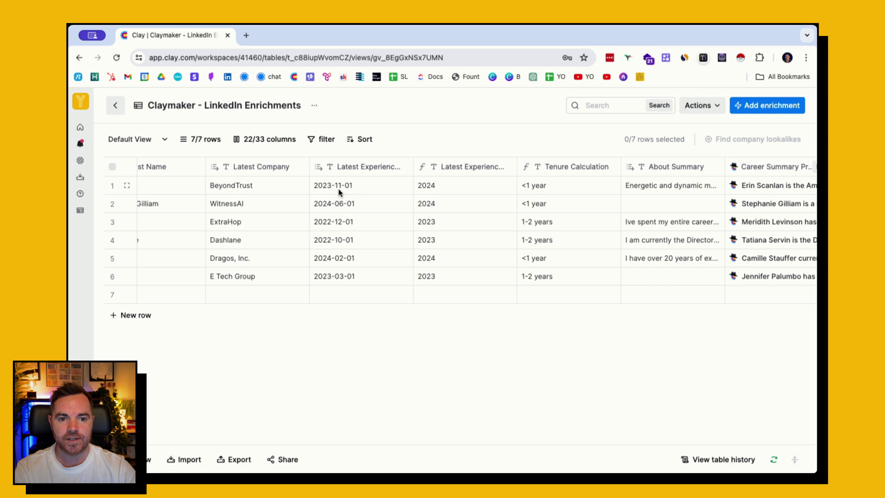
{"action": "left_click", "coordinate": [536, 167]}
{"action": "left_click", "coordinate": [492, 208]}
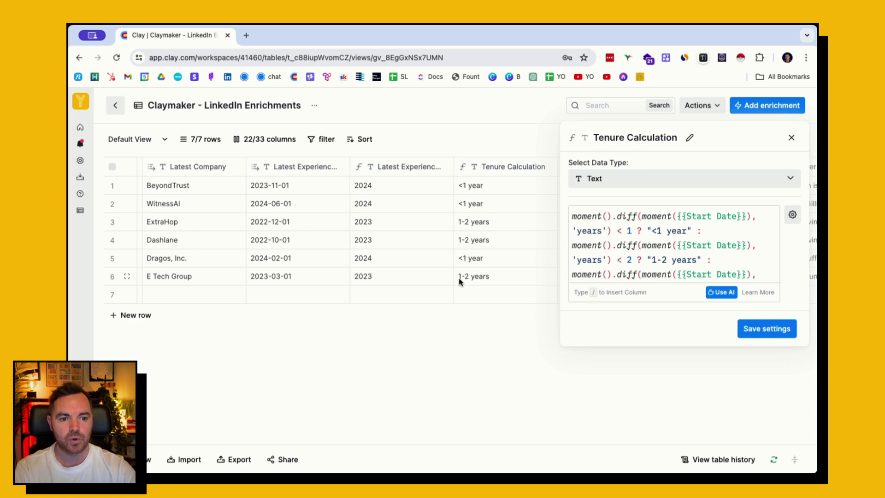
{"action": "left_click", "coordinate": [792, 138]}
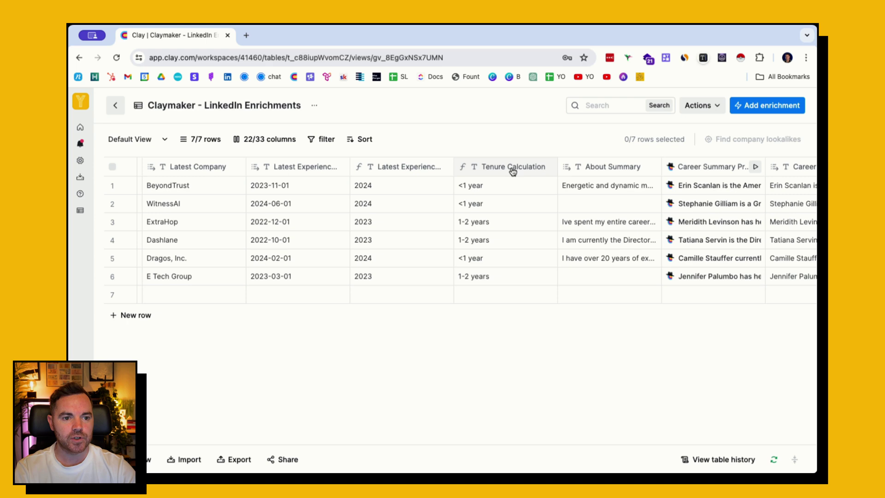
{"action": "scroll", "coordinate": [569, 169], "scroll_direction": "right", "scroll_amount": 3}
{"action": "left_click", "coordinate": [553, 165]}
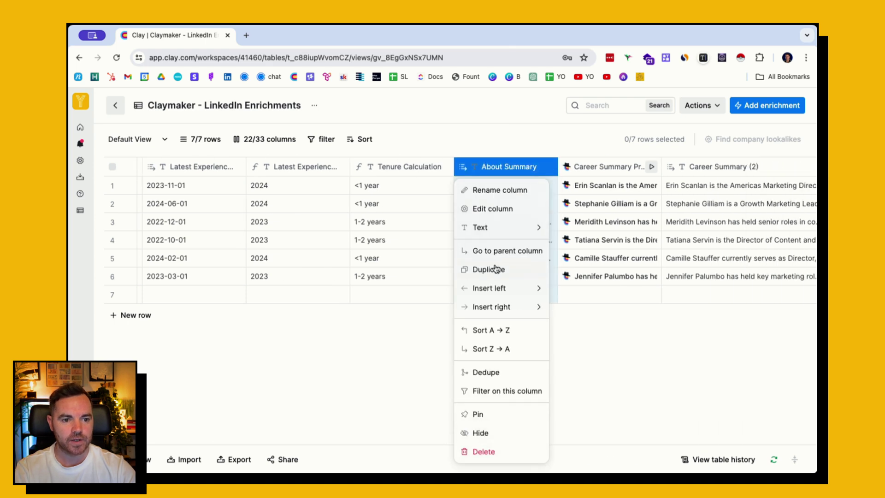
{"action": "mouse_move", "coordinate": [496, 291]}
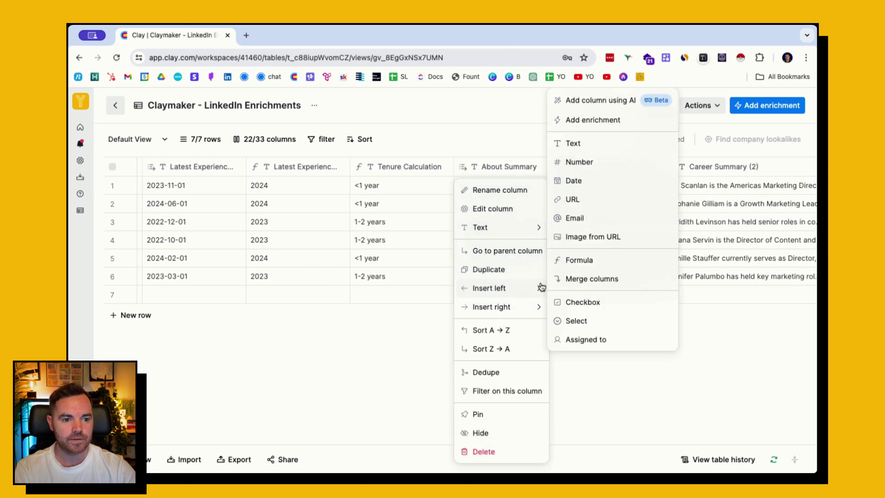
{"action": "left_click", "coordinate": [580, 260]}
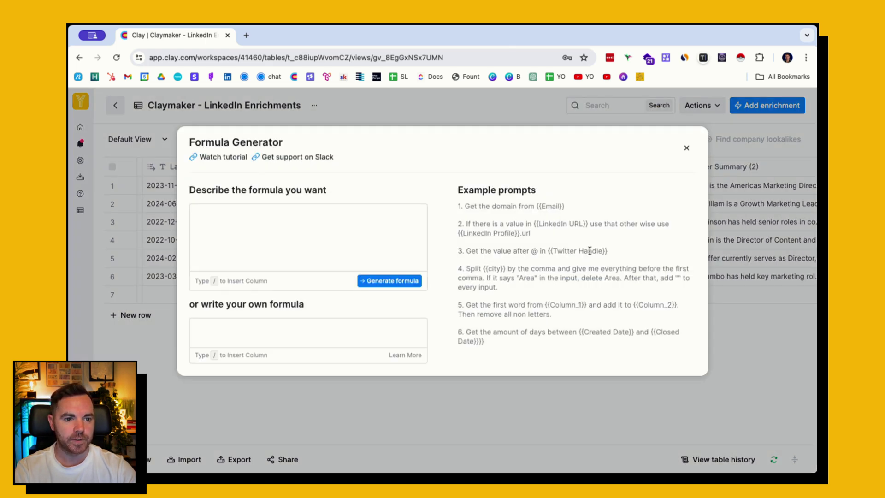
{"action": "left_click", "coordinate": [301, 237]}
{"action": "type", "text": "Calculate the leng"}
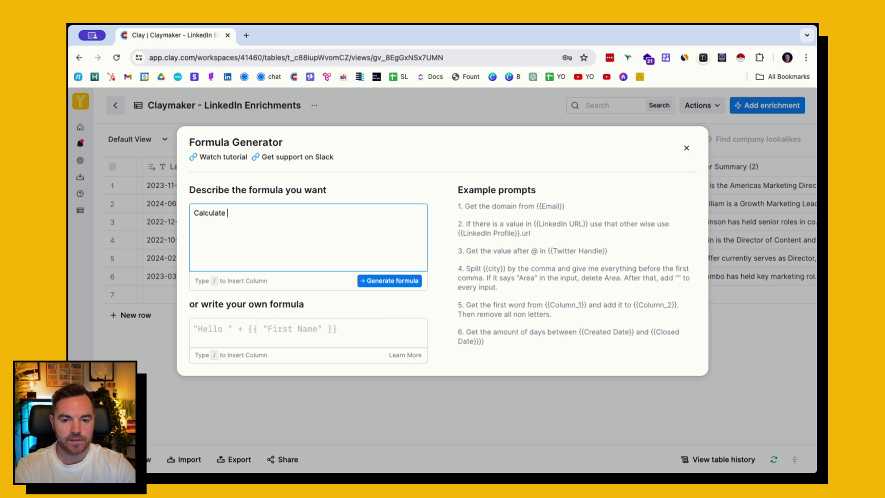
{"action": "type", "text": "th of time"}
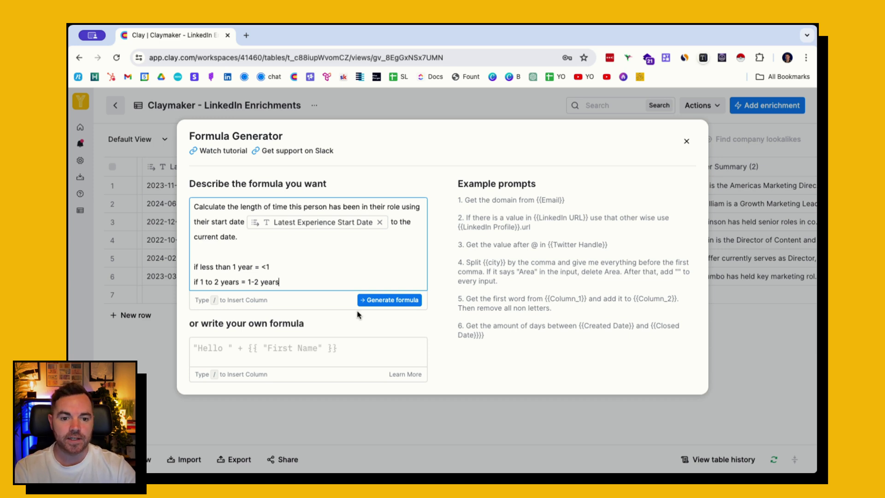
{"action": "left_click", "coordinate": [382, 300]}
{"action": "mouse_move", "coordinate": [359, 231]}
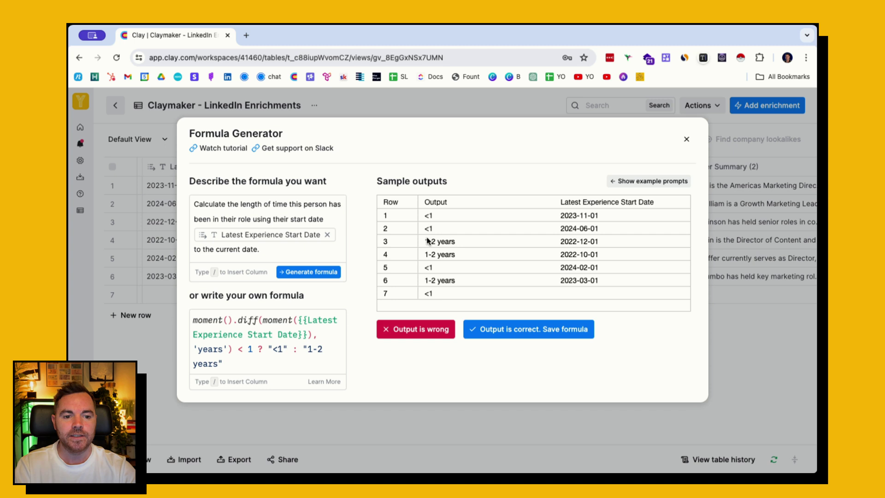
{"action": "left_click", "coordinate": [499, 330]}
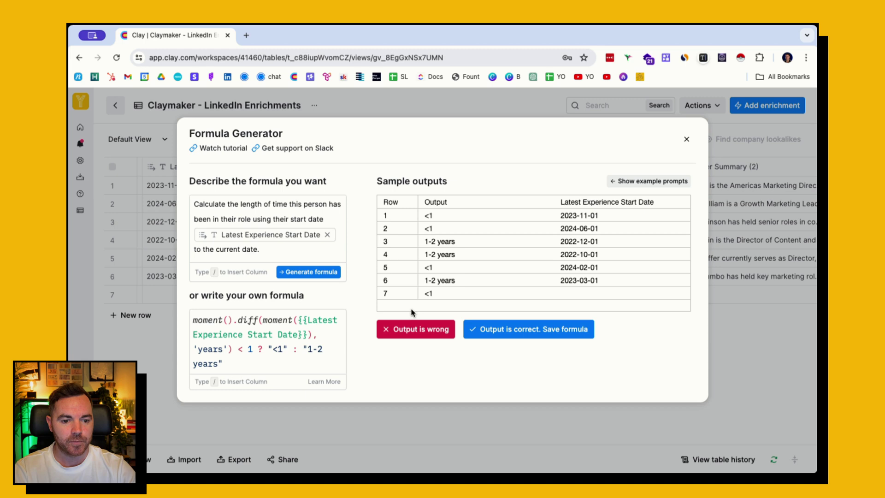
{"action": "left_click", "coordinate": [686, 139]}
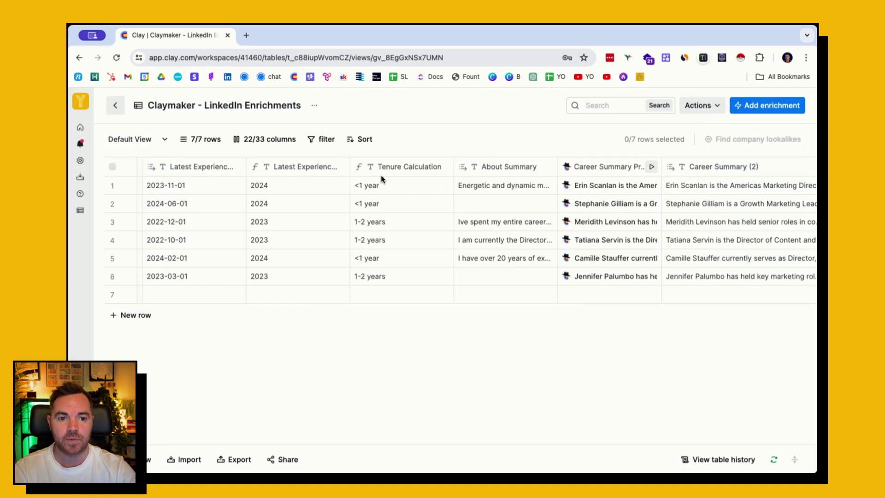
Paste a short, concise, under-100-words instruction at the end of the Career Summary Prompt's Mission.
{"action": "scroll", "coordinate": [382, 179], "scroll_direction": "right", "scroll_amount": 3}
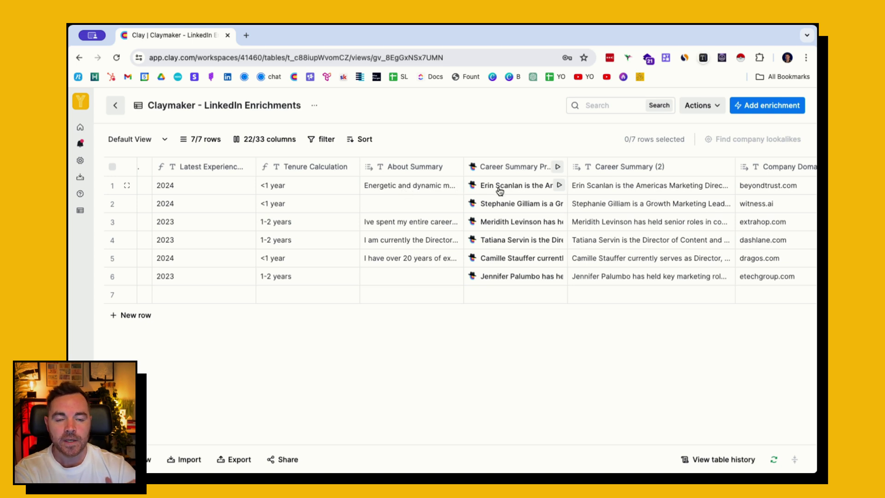
{"action": "left_click", "coordinate": [507, 168]}
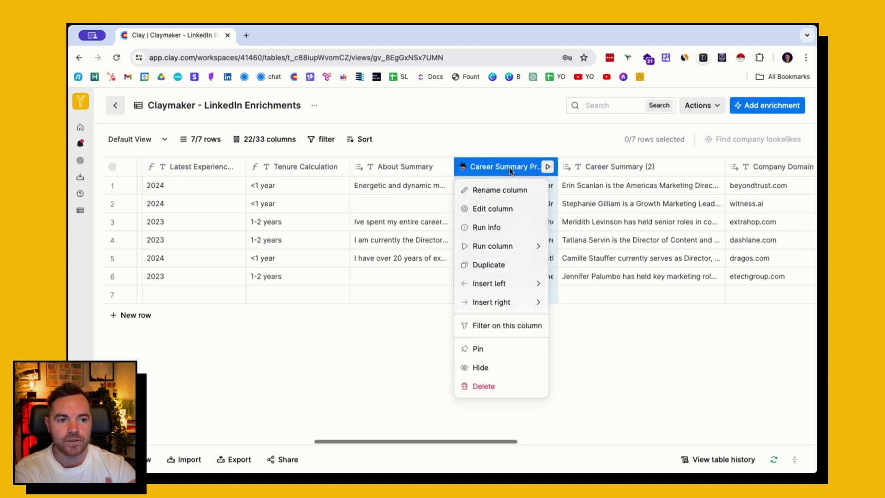
{"action": "left_click", "coordinate": [491, 208]}
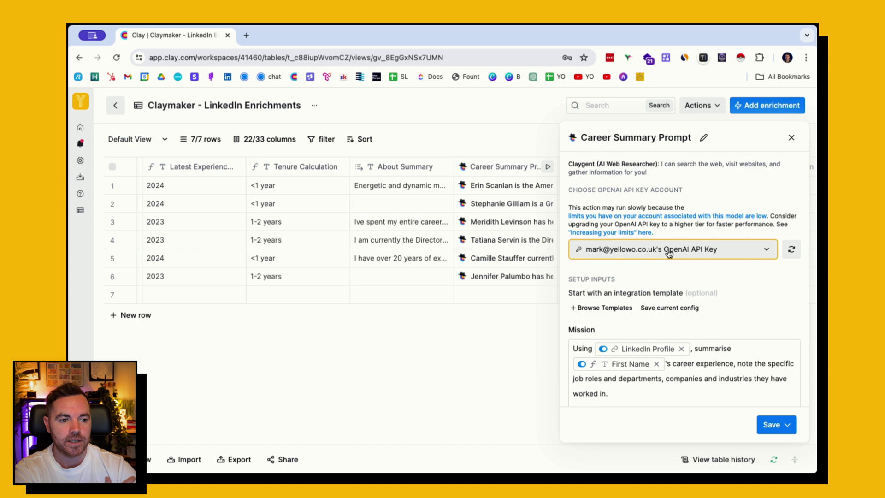
{"action": "scroll", "coordinate": [672, 252], "scroll_direction": "down", "scroll_amount": 3}
{"action": "scroll", "coordinate": [672, 252], "scroll_direction": "down", "scroll_amount": 2}
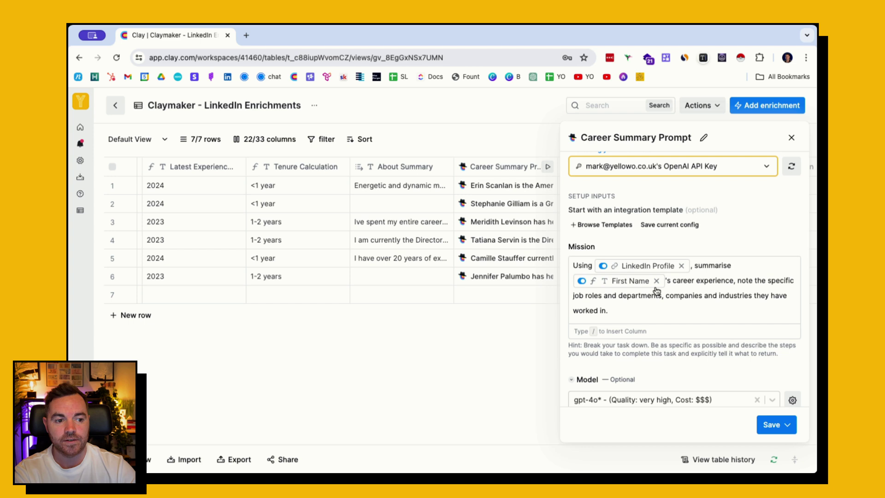
{"action": "scroll", "coordinate": [683, 285], "scroll_direction": "down", "scroll_amount": 1}
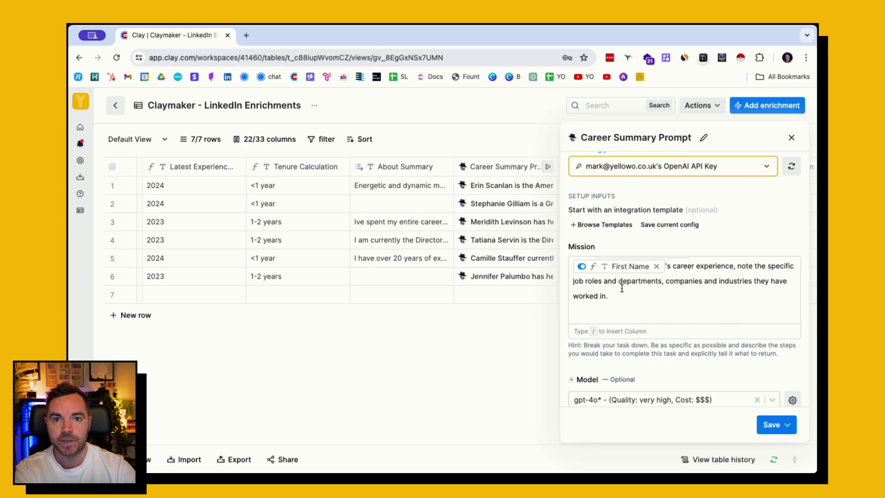
{"action": "type", "text": "Keep the output short, concise and also under 100 words."}
{"action": "scroll", "coordinate": [621, 288], "scroll_direction": "down", "scroll_amount": 1}
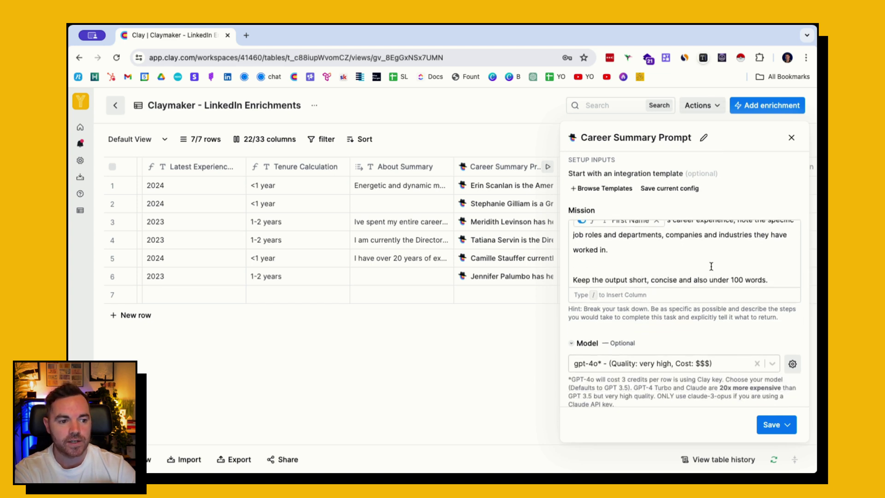
{"action": "scroll", "coordinate": [662, 289], "scroll_direction": "down", "scroll_amount": 4}
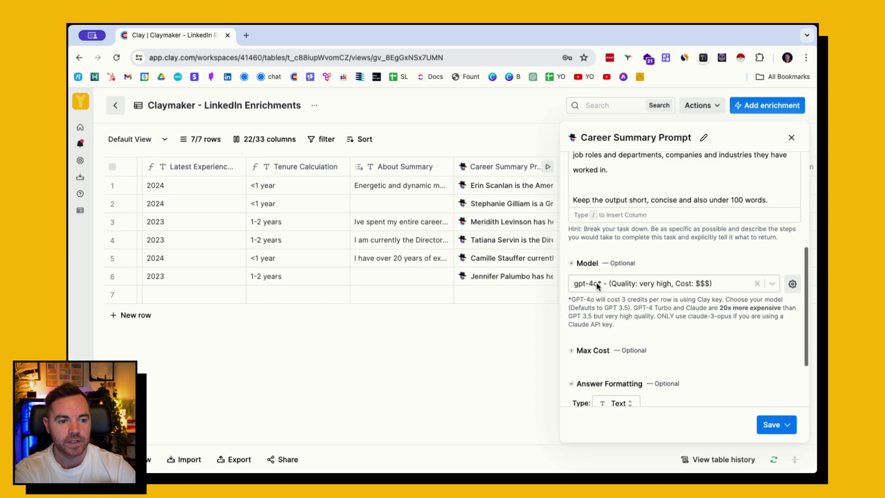
Read row 1's full Career Summary (2) in the expanded view, then row 2's.
{"action": "left_click", "coordinate": [791, 137]}
{"action": "left_click", "coordinate": [664, 185]}
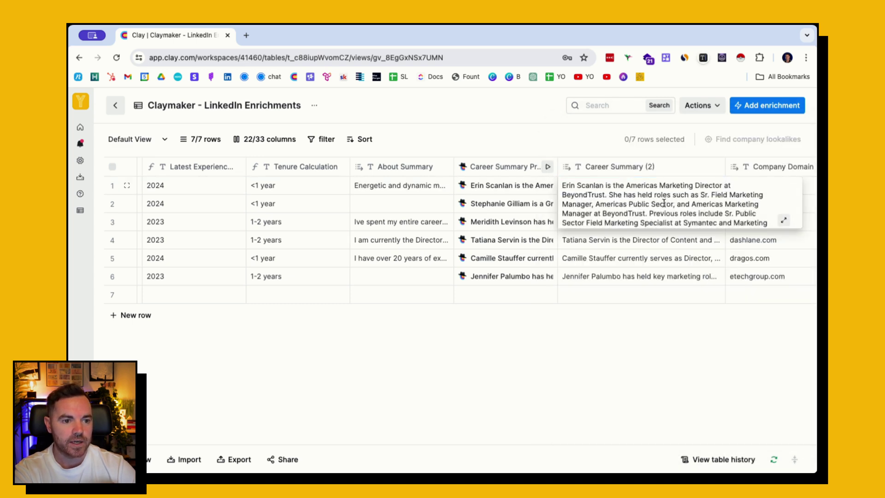
{"action": "left_click", "coordinate": [784, 221]}
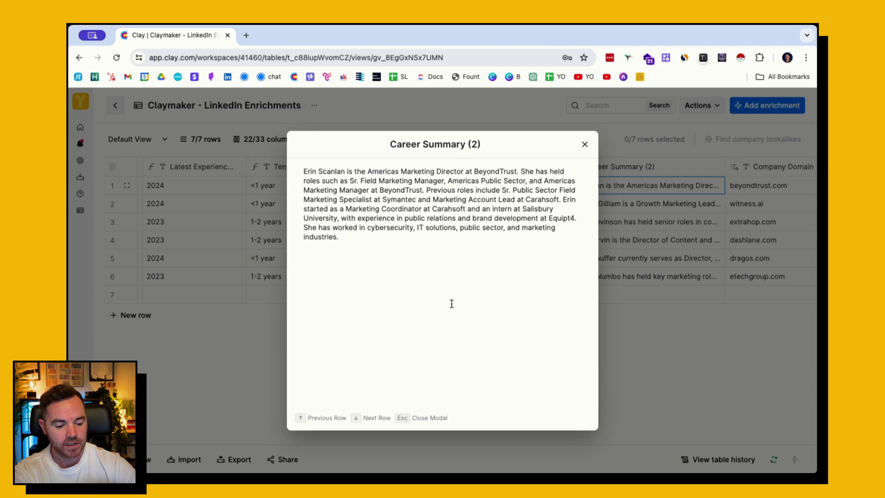
{"action": "key", "text": "Down"}
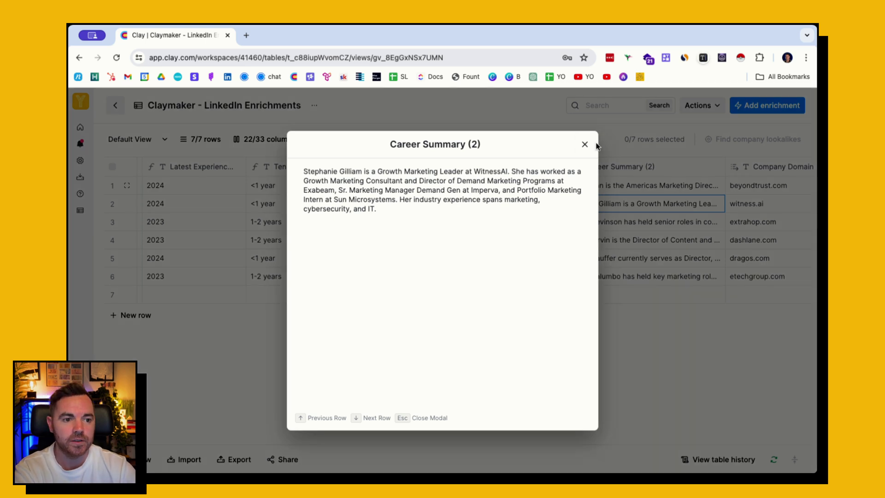
{"action": "left_click", "coordinate": [584, 144]}
Review the Find Recent Posts by User settings, its post output fields and item choice, without changes.
{"action": "scroll", "coordinate": [438, 210], "scroll_direction": "right", "scroll_amount": 6}
{"action": "scroll", "coordinate": [438, 210], "scroll_direction": "right", "scroll_amount": 10}
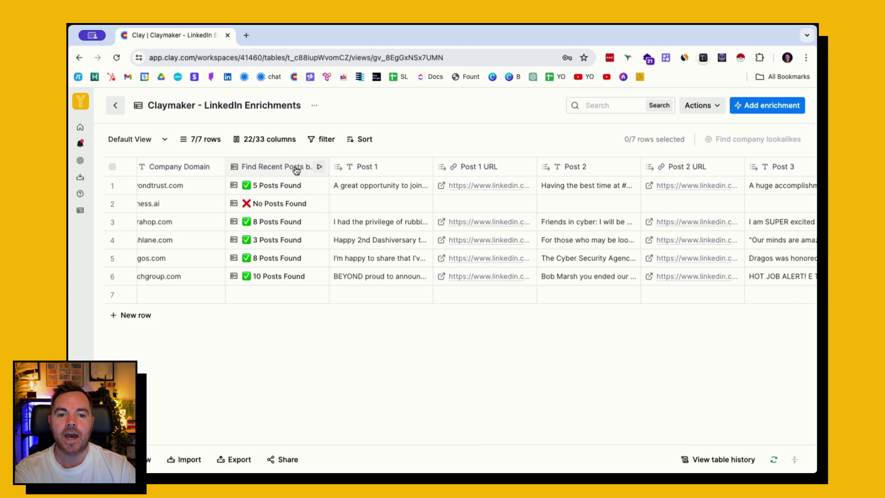
{"action": "left_click", "coordinate": [295, 167]}
{"action": "left_click", "coordinate": [495, 210]}
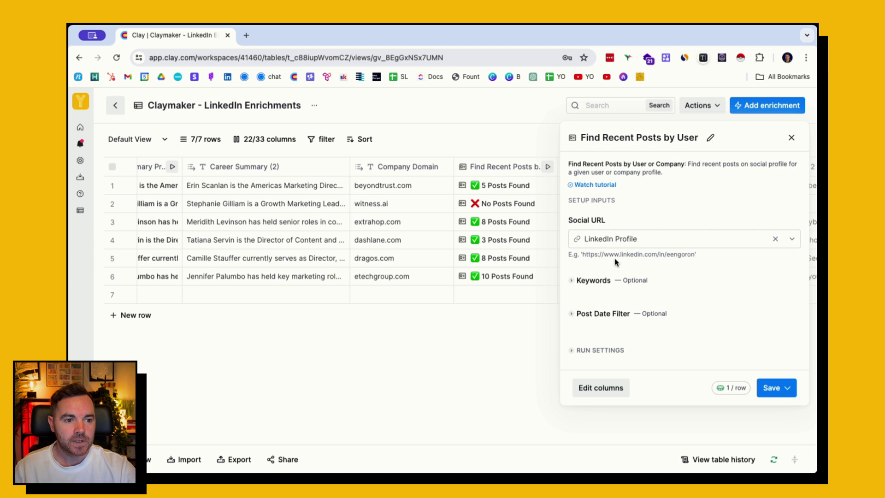
{"action": "mouse_move", "coordinate": [626, 242]}
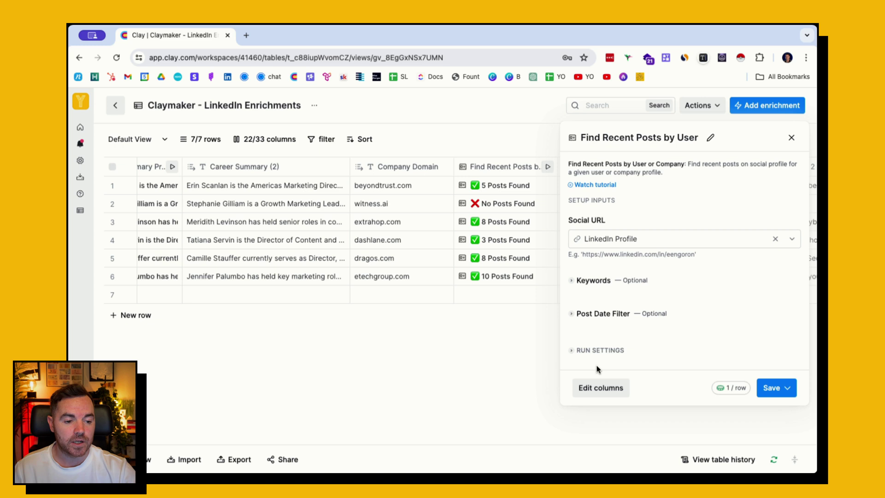
{"action": "left_click", "coordinate": [602, 389]}
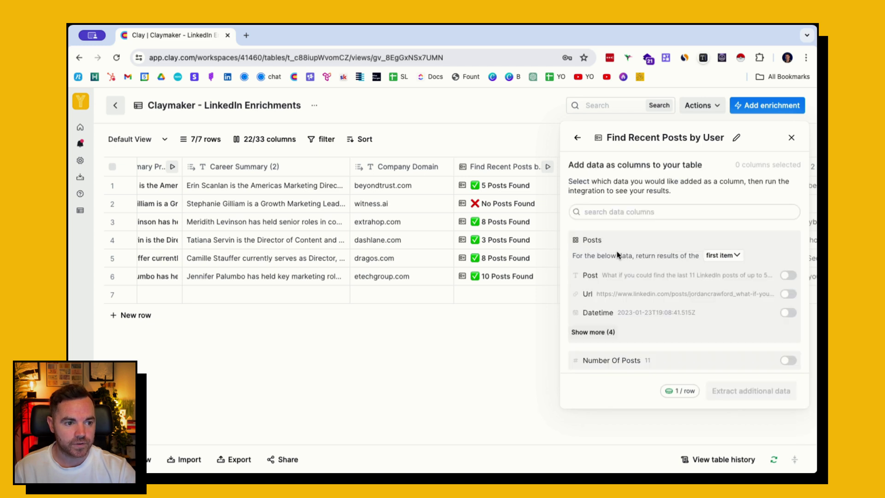
{"action": "left_click", "coordinate": [736, 255]}
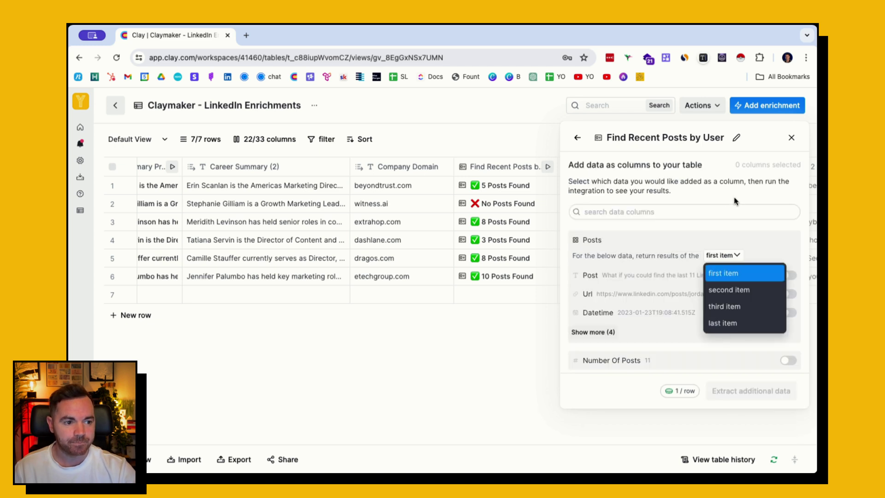
{"action": "left_click", "coordinate": [790, 138]}
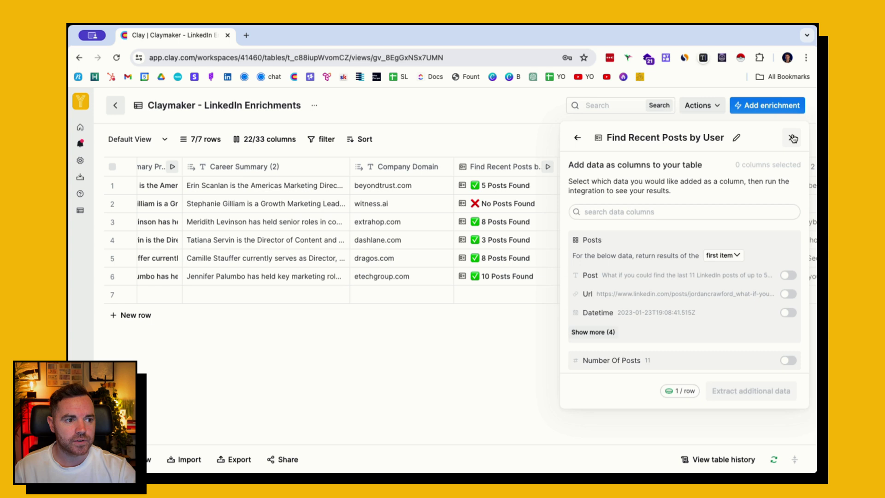
{"action": "left_click", "coordinate": [793, 138]}
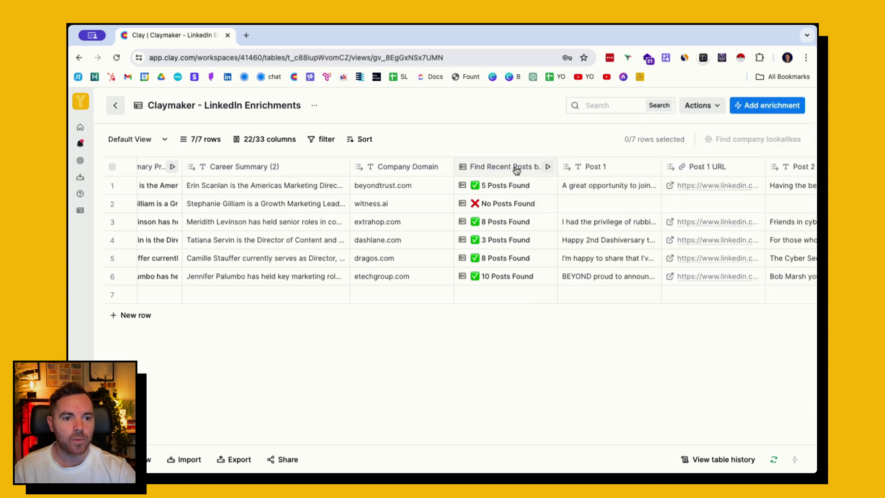
Add the fourth post's text from row 1's found posts as a new Post 4 column.
{"action": "left_click", "coordinate": [517, 187]}
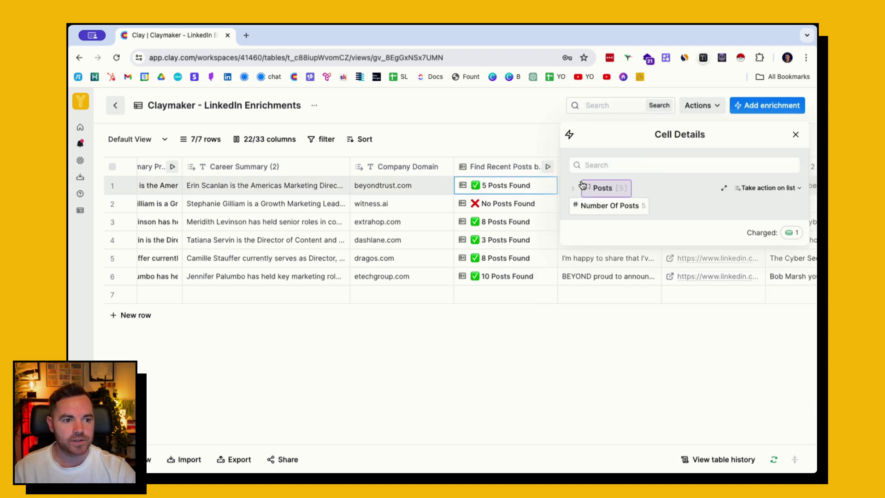
{"action": "left_click", "coordinate": [574, 189]}
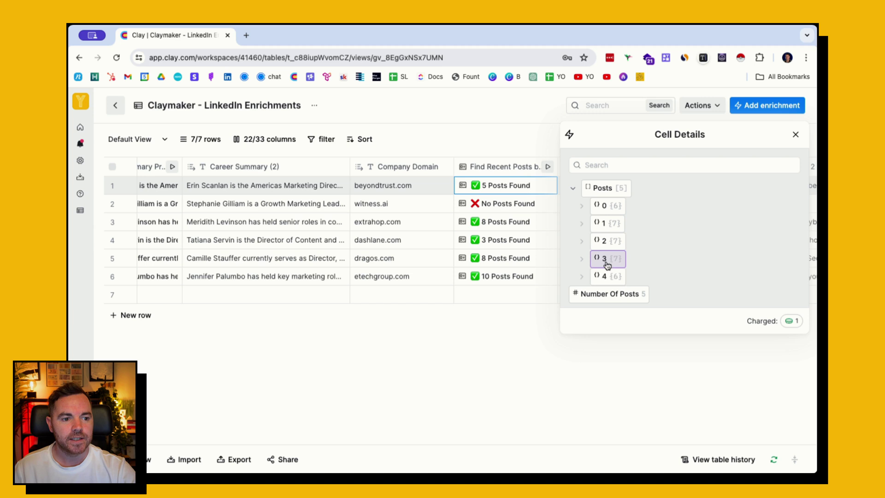
{"action": "left_click", "coordinate": [580, 206]}
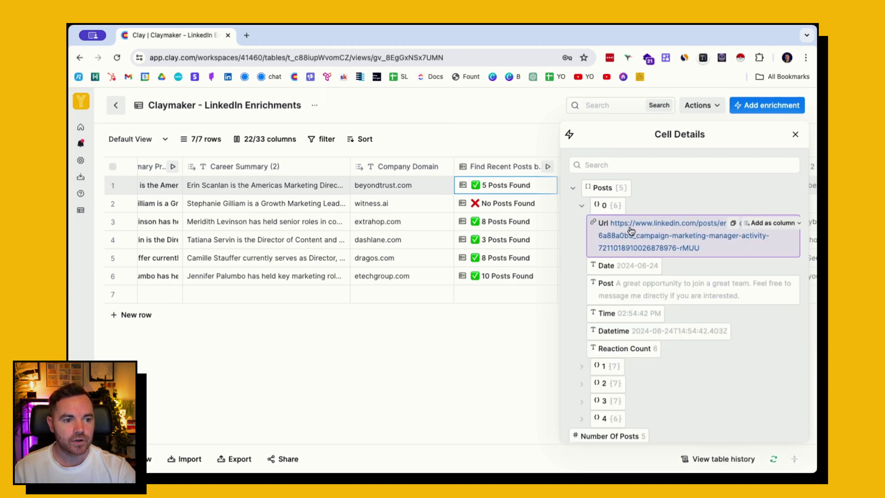
{"action": "left_click", "coordinate": [582, 205]}
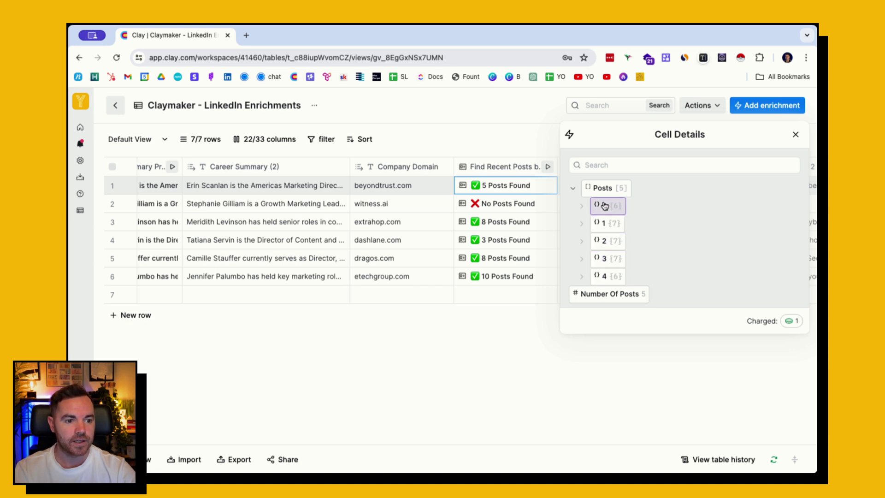
{"action": "left_click", "coordinate": [582, 259]}
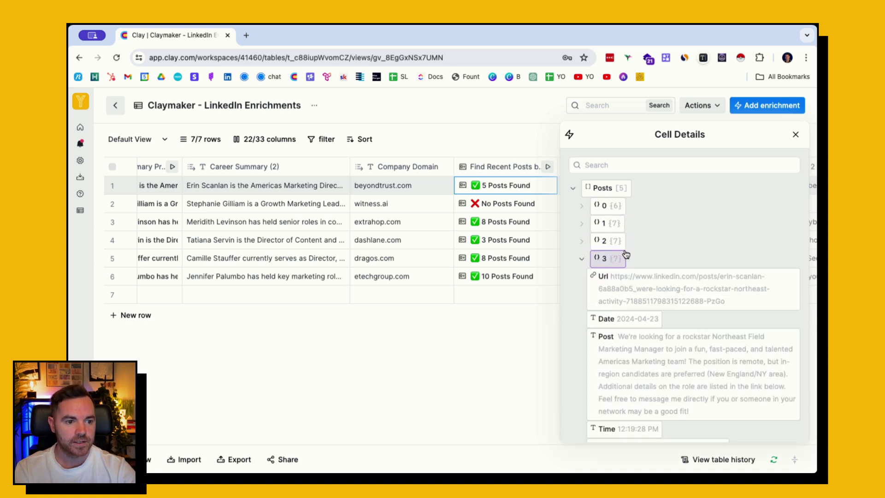
{"action": "scroll", "coordinate": [635, 281], "scroll_direction": "down", "scroll_amount": 2}
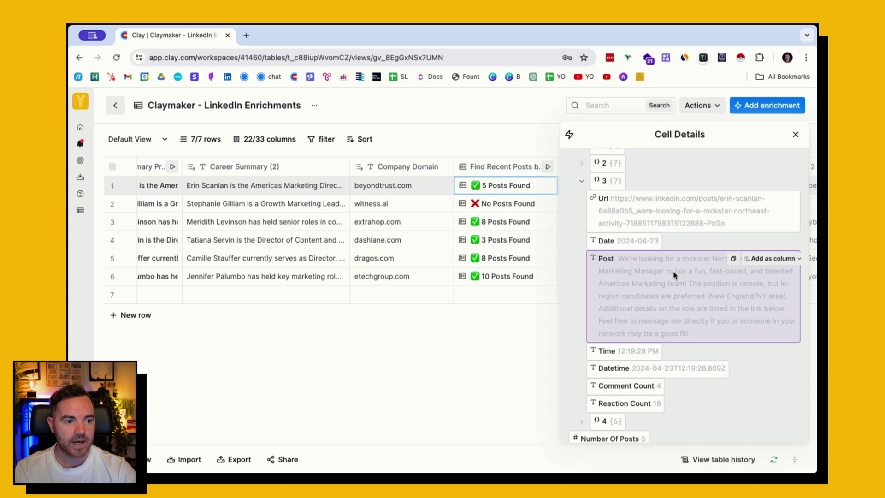
{"action": "left_click", "coordinate": [770, 261]}
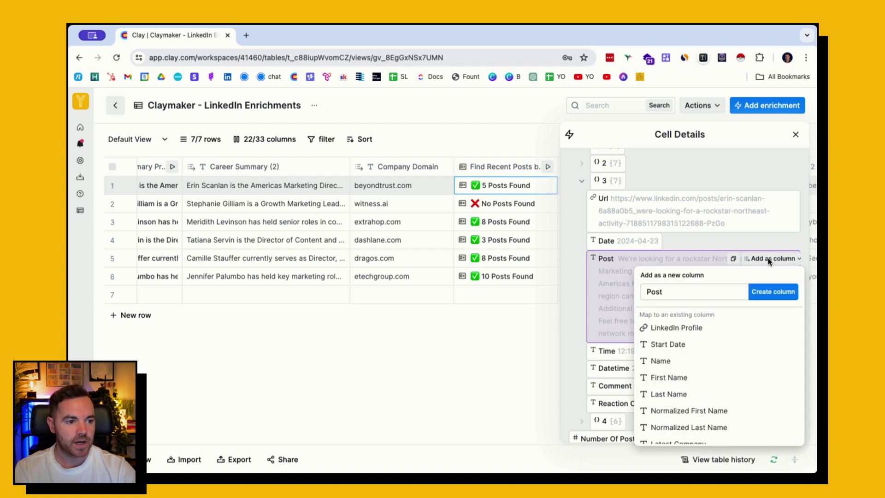
{"action": "left_click", "coordinate": [678, 293]}
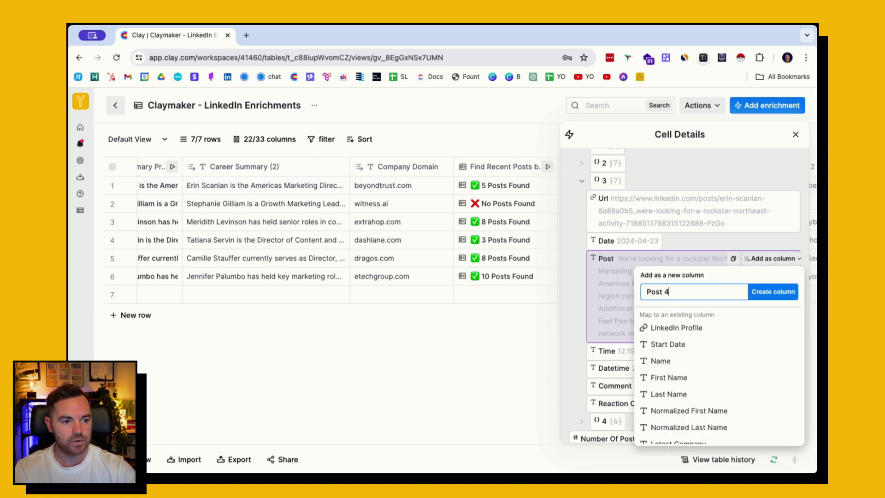
{"action": "type", "text": "4"}
{"action": "left_click", "coordinate": [773, 291]}
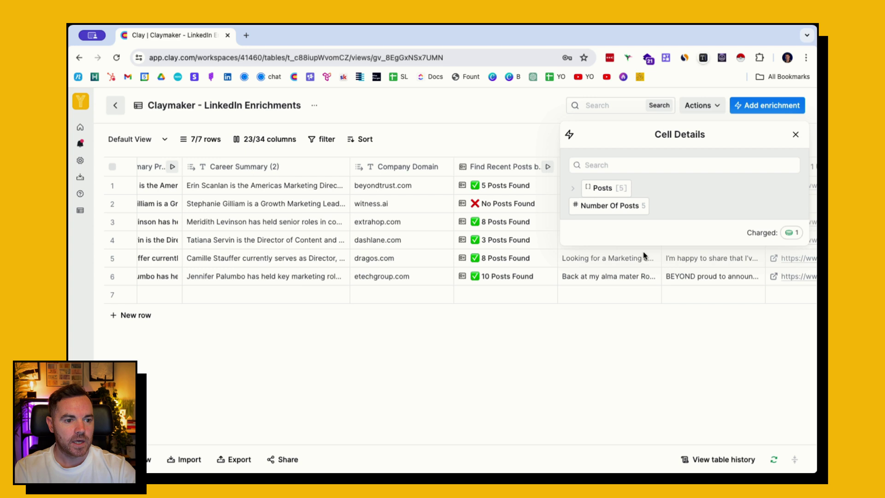
Add the fourth post's URL as a new Post 4 Url column beside it.
{"action": "left_click", "coordinate": [572, 188]}
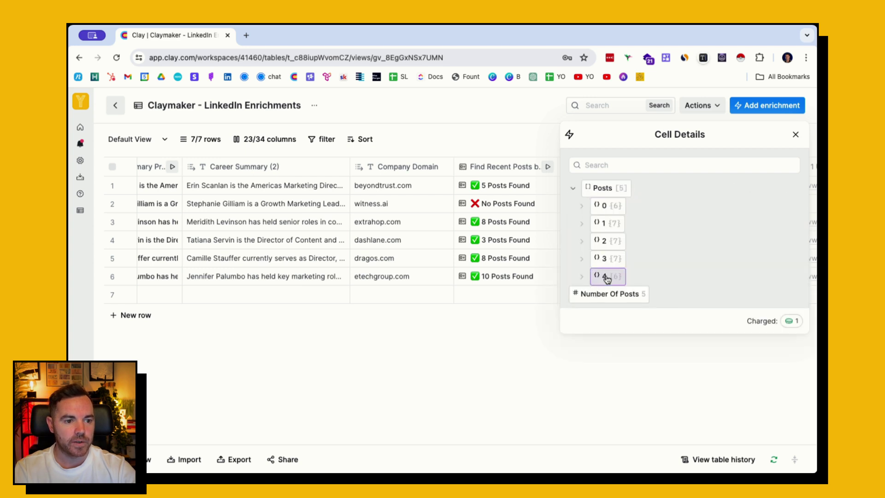
{"action": "left_click", "coordinate": [603, 258]}
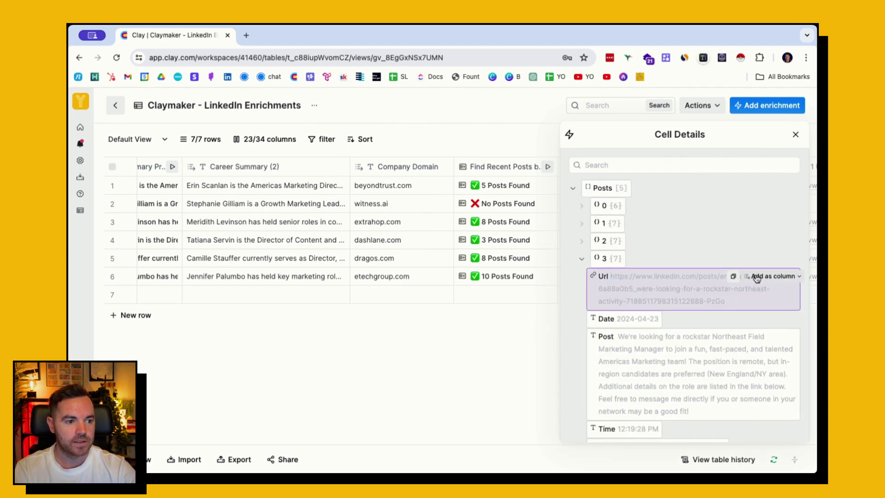
{"action": "left_click", "coordinate": [756, 277]}
{"action": "left_click", "coordinate": [645, 309]}
{"action": "type", "text": "Pos"}
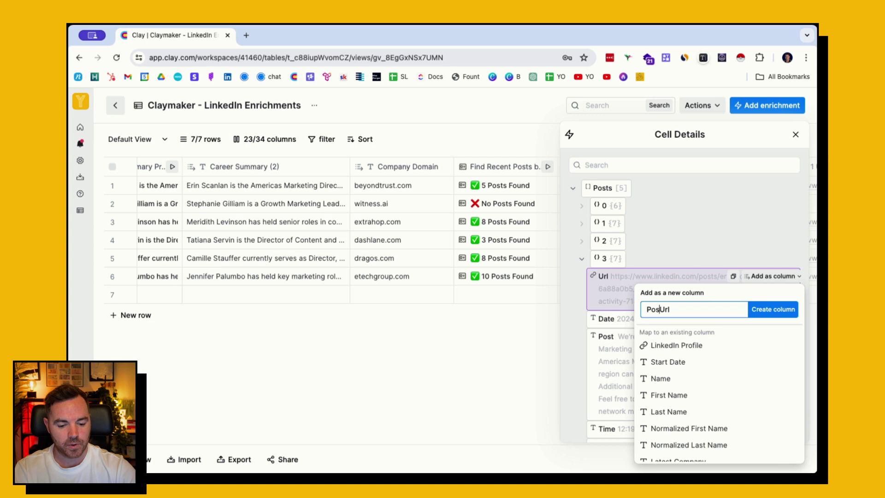
{"action": "type", "text": "t 4 UR"}
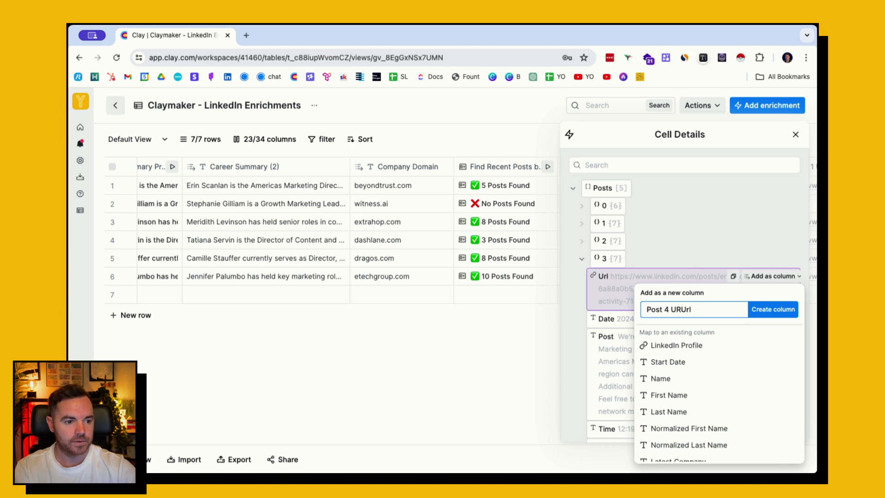
{"action": "key", "text": "BackSpace"}
{"action": "key", "text": "BackSpace"}
{"action": "key", "text": "BackSpace"}
{"action": "left_click", "coordinate": [773, 310]}
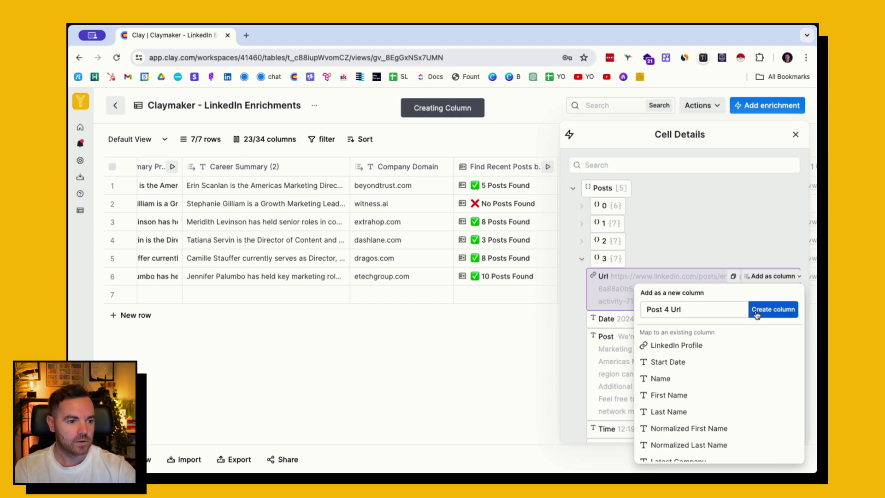
{"action": "left_click", "coordinate": [794, 138]}
{"action": "scroll", "coordinate": [636, 197], "scroll_direction": "right", "scroll_amount": 6}
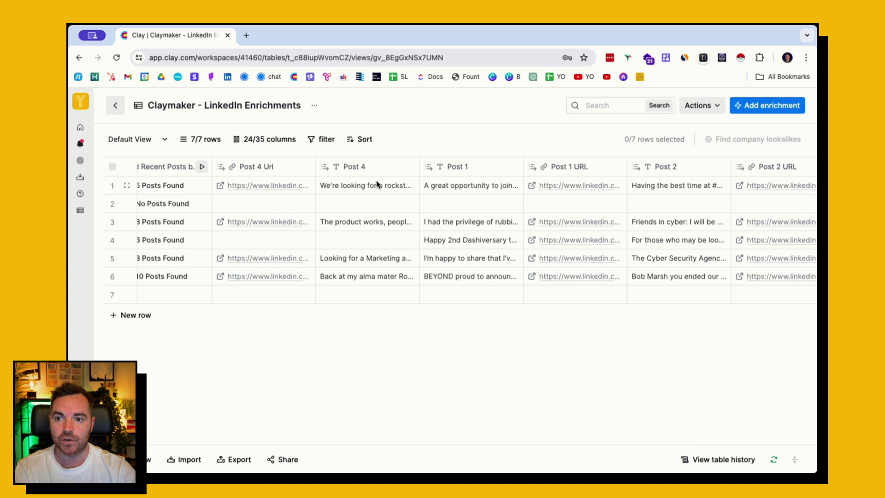
{"action": "scroll", "coordinate": [376, 181], "scroll_direction": "right", "scroll_amount": 4}
{"action": "scroll", "coordinate": [277, 189], "scroll_direction": "right", "scroll_amount": 9}
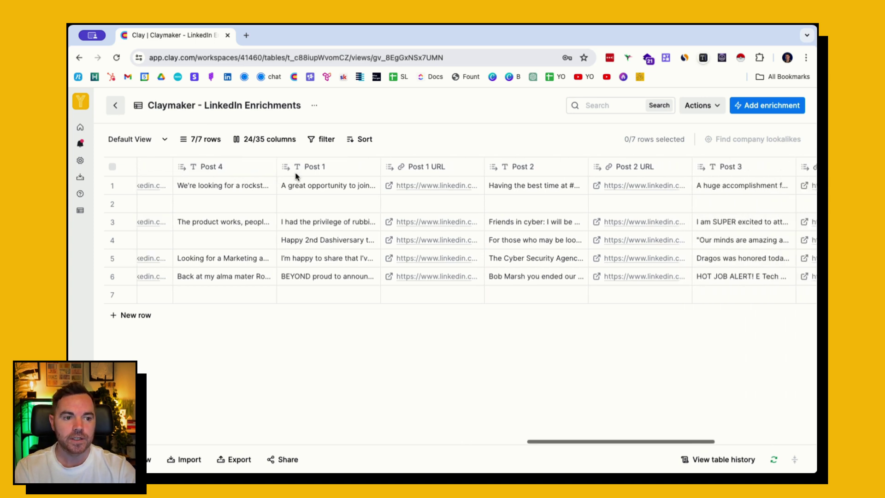
{"action": "left_click", "coordinate": [322, 184]}
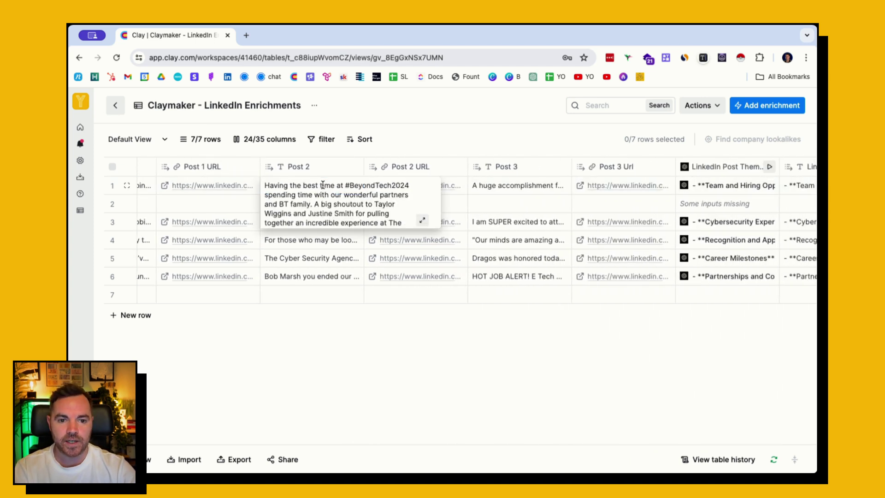
{"action": "left_click", "coordinate": [422, 221]}
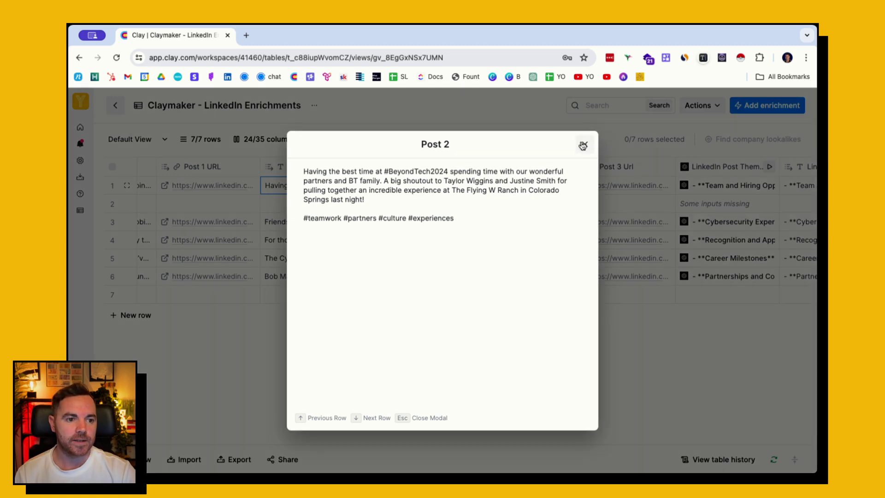
{"action": "left_click", "coordinate": [584, 144]}
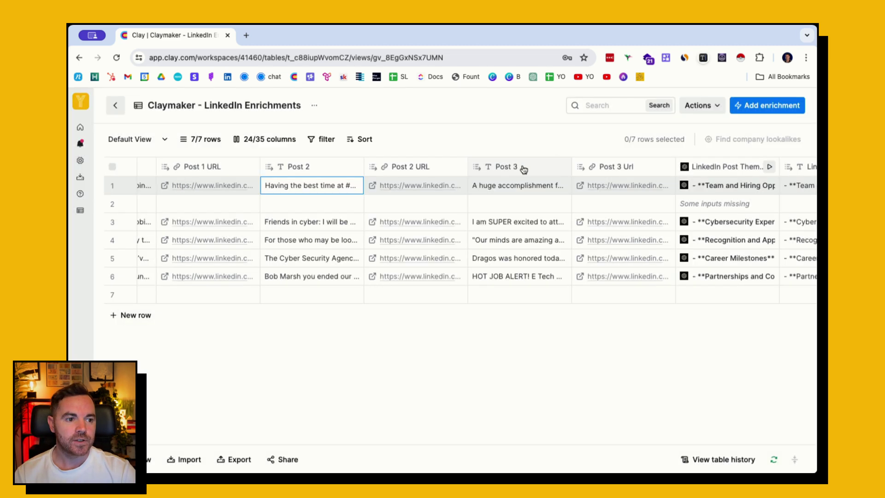
{"action": "scroll", "coordinate": [553, 207], "scroll_direction": "right", "scroll_amount": 5}
Add a 'post 4 -' line with the Post 4 column to the LinkedIn Post Themes prompt; save and run 10 rows.
{"action": "left_click", "coordinate": [575, 169]}
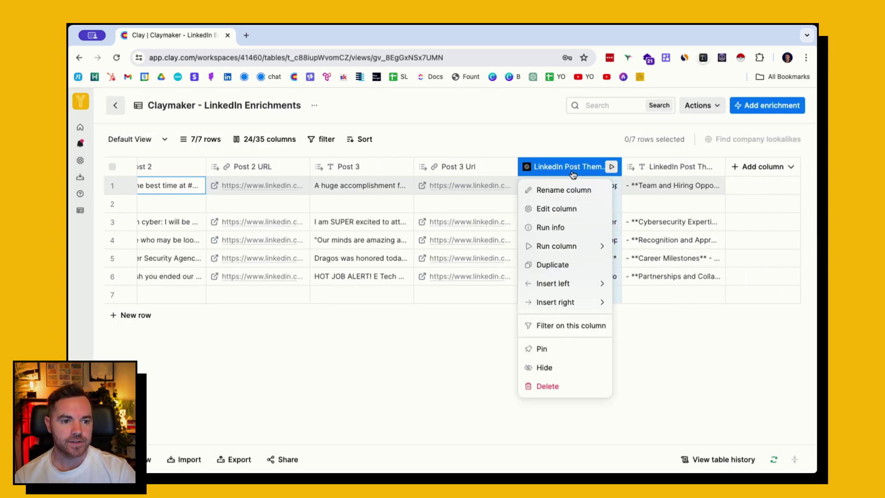
{"action": "left_click", "coordinate": [564, 209]}
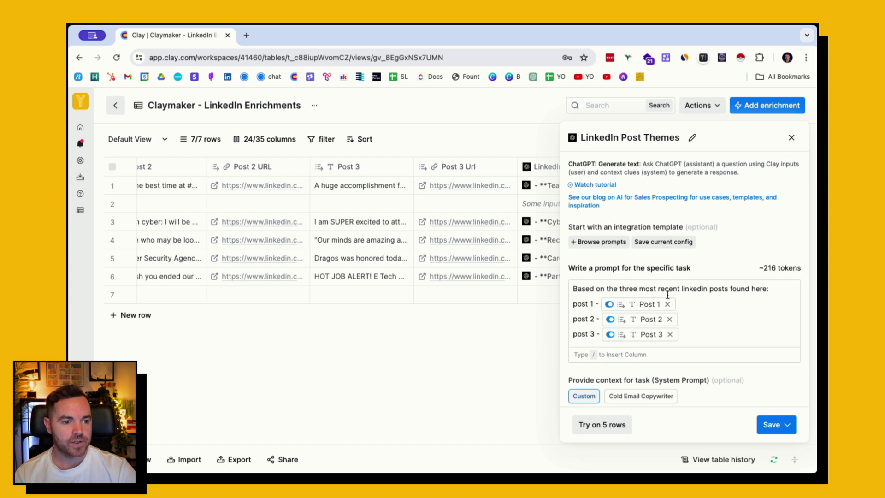
{"action": "scroll", "coordinate": [627, 297], "scroll_direction": "down", "scroll_amount": 3}
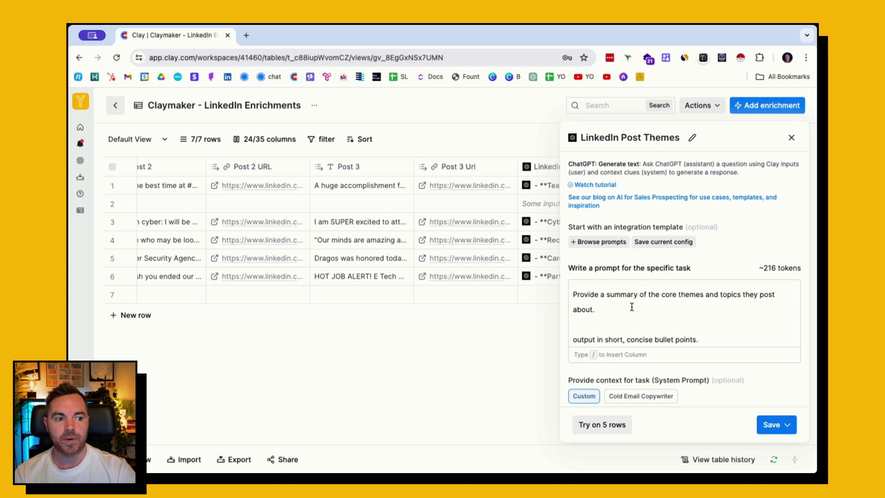
{"action": "scroll", "coordinate": [622, 305], "scroll_direction": "down", "scroll_amount": 2}
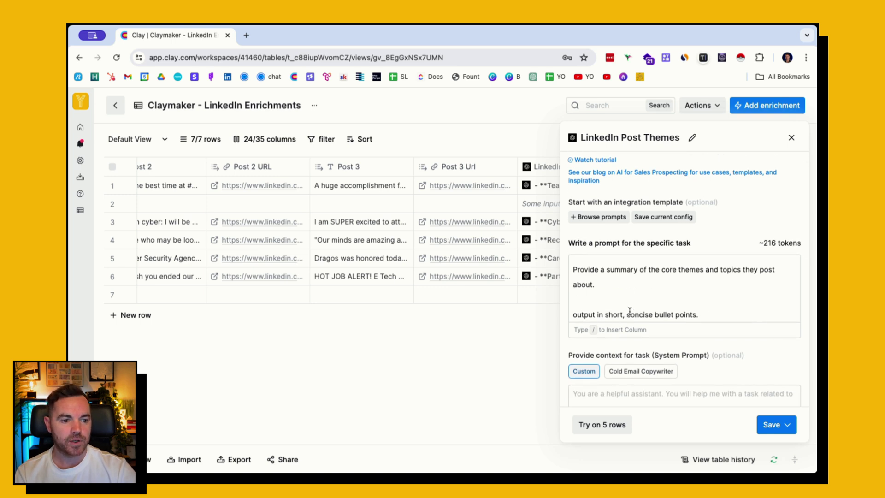
{"action": "scroll", "coordinate": [630, 309], "scroll_direction": "up", "scroll_amount": 3}
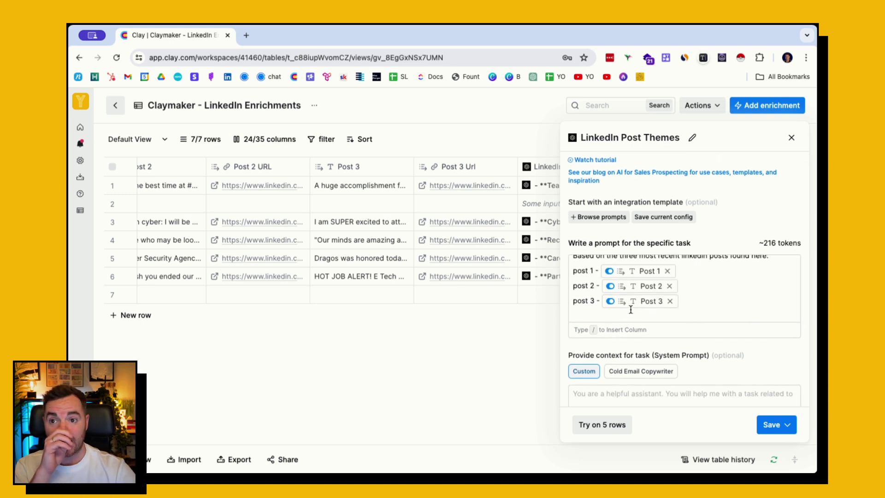
{"action": "left_click", "coordinate": [683, 306]}
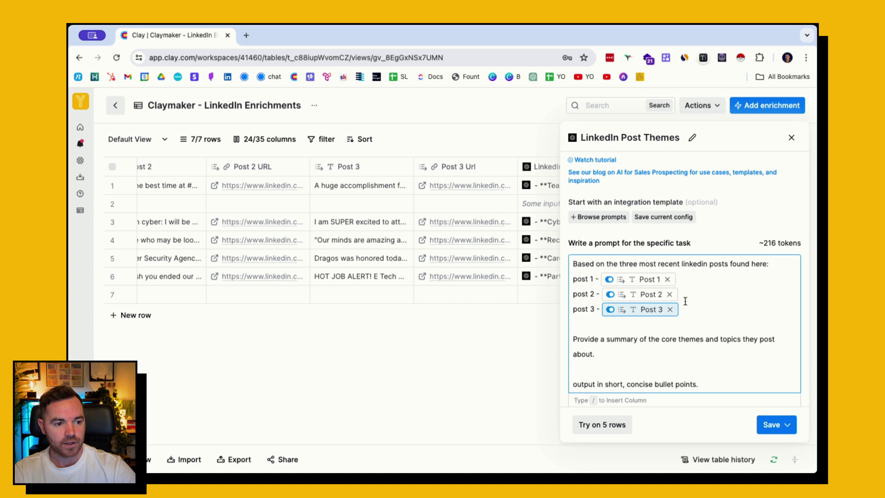
{"action": "left_click", "coordinate": [684, 308]}
{"action": "key", "text": "Return"}
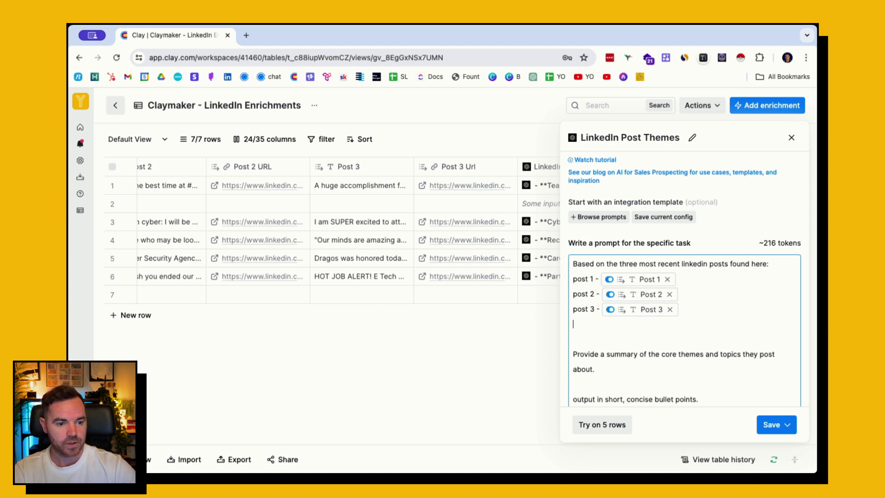
{"action": "type", "text": "post 4 - "}
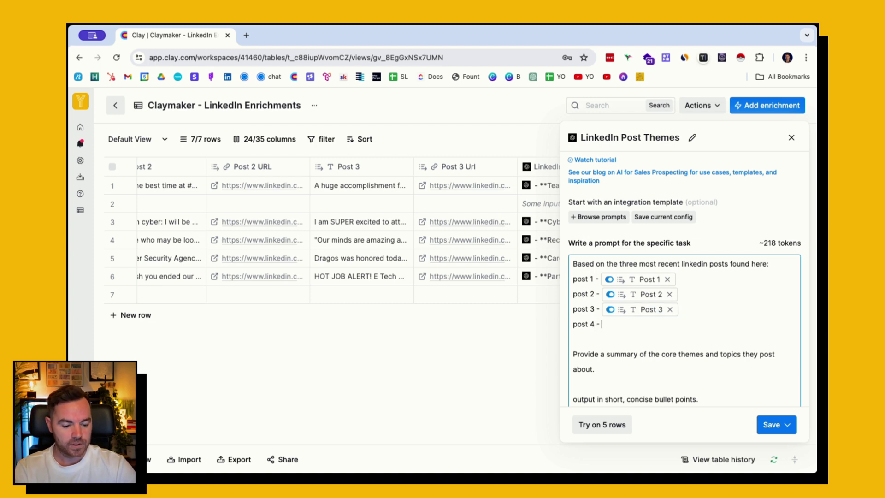
{"action": "type", "text": "/"}
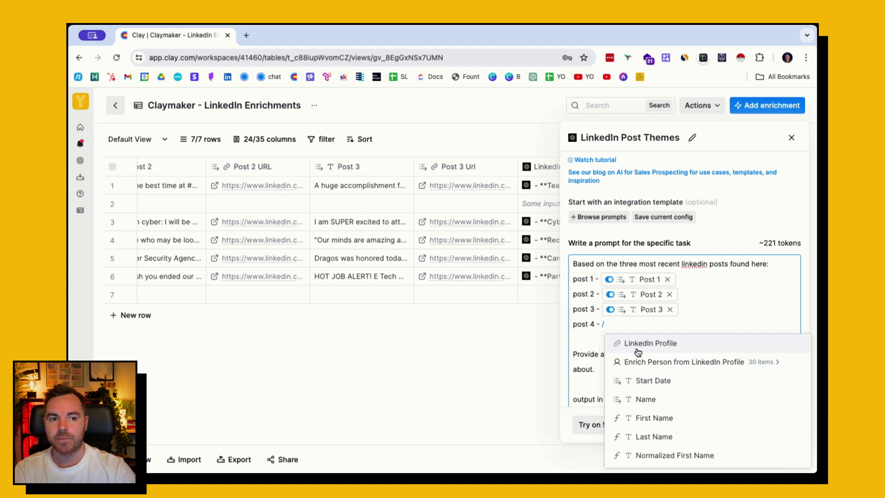
{"action": "scroll", "coordinate": [643, 350], "scroll_direction": "down", "scroll_amount": 5}
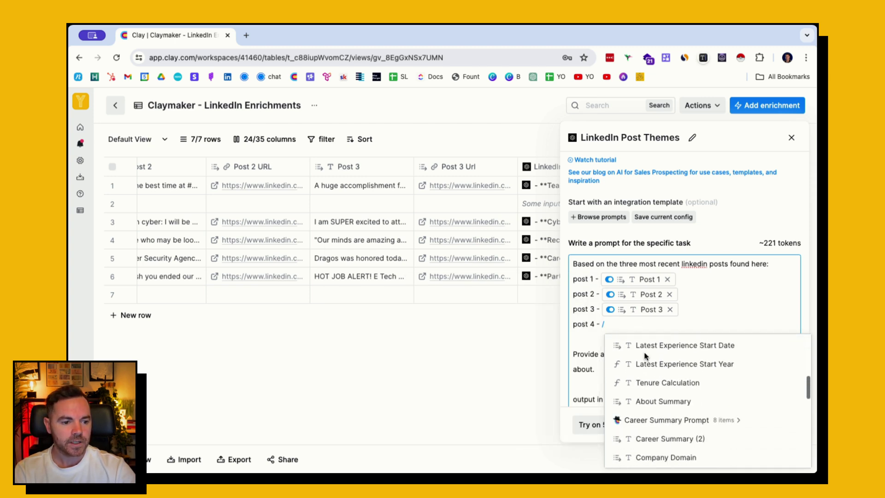
{"action": "scroll", "coordinate": [644, 355], "scroll_direction": "down", "scroll_amount": 10}
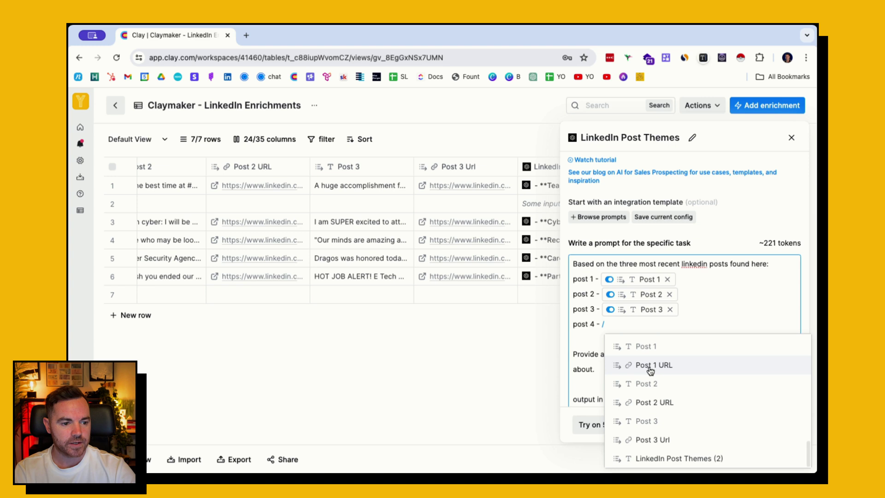
{"action": "scroll", "coordinate": [650, 370], "scroll_direction": "up", "scroll_amount": 2}
{"action": "left_click", "coordinate": [647, 379]}
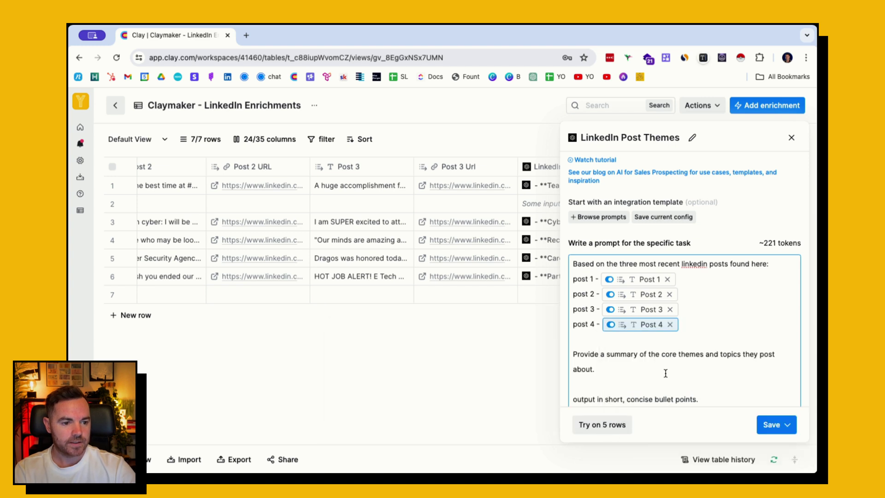
{"action": "left_click", "coordinate": [778, 427]}
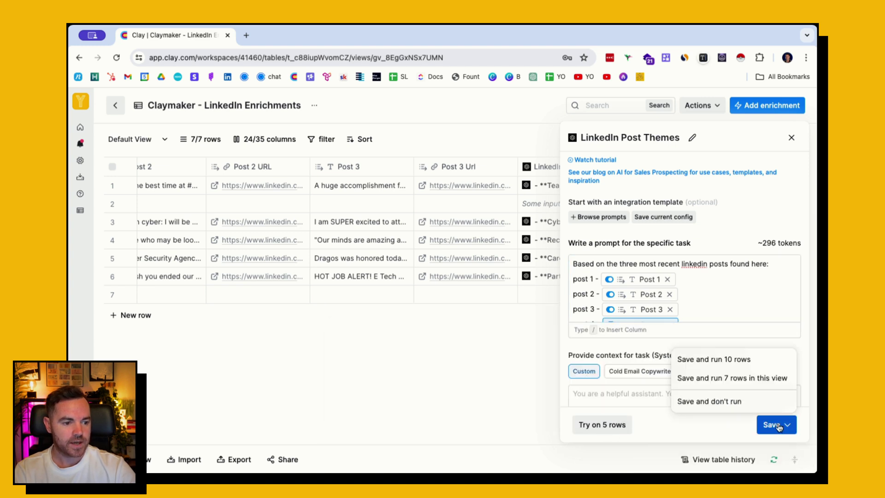
{"action": "left_click", "coordinate": [723, 364]}
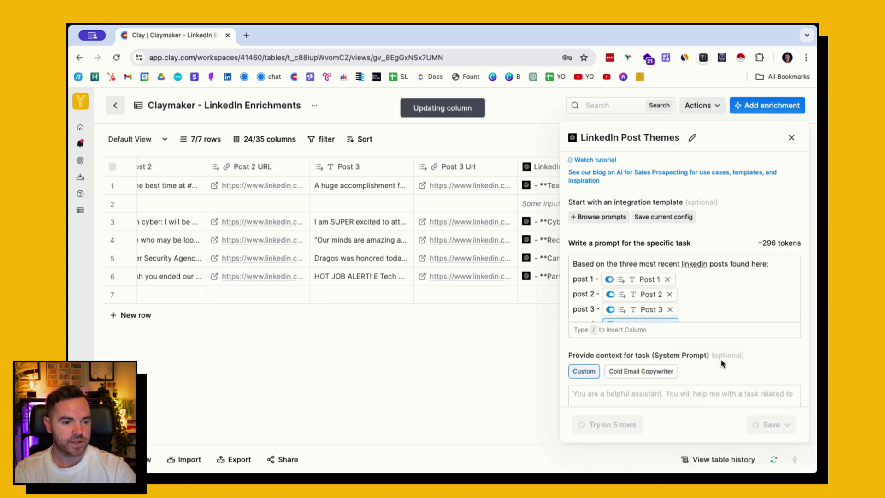
Paste six new LinkedIn profile URLs into row 7's empty LinkedIn Profile cell and watch enrichments queue.
{"action": "left_click", "coordinate": [791, 140]}
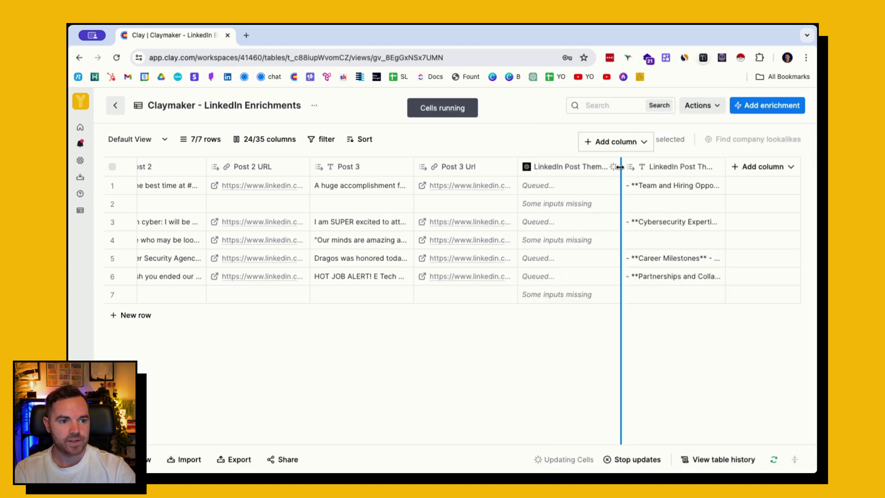
{"action": "scroll", "coordinate": [312, 281], "scroll_direction": "left", "scroll_amount": 3}
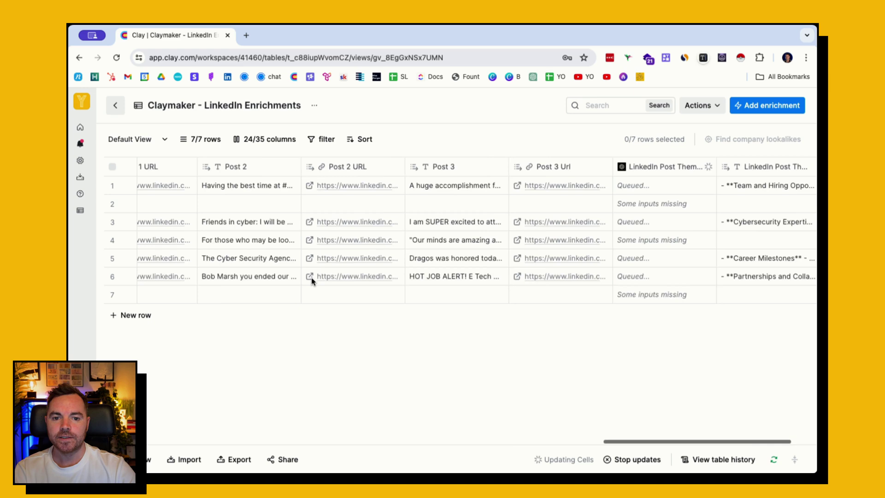
{"action": "scroll", "coordinate": [311, 281], "scroll_direction": "left", "scroll_amount": 20}
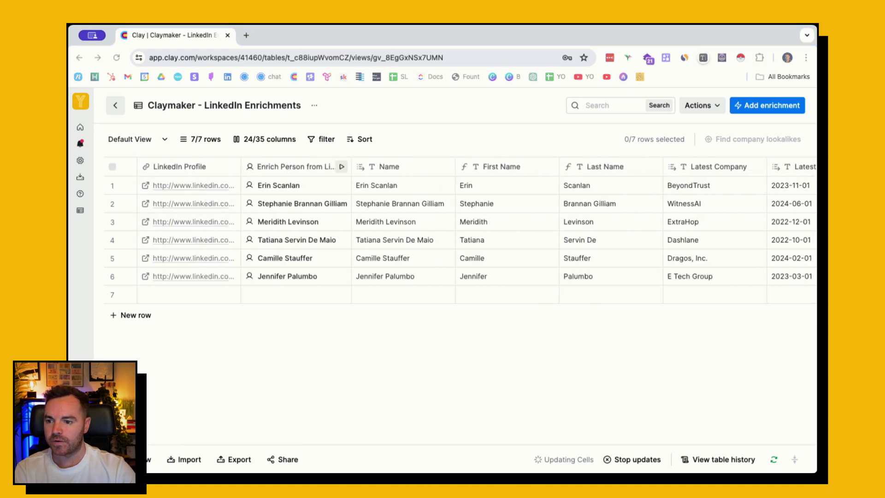
{"action": "left_click", "coordinate": [391, 319]}
{"action": "left_click", "coordinate": [158, 296]}
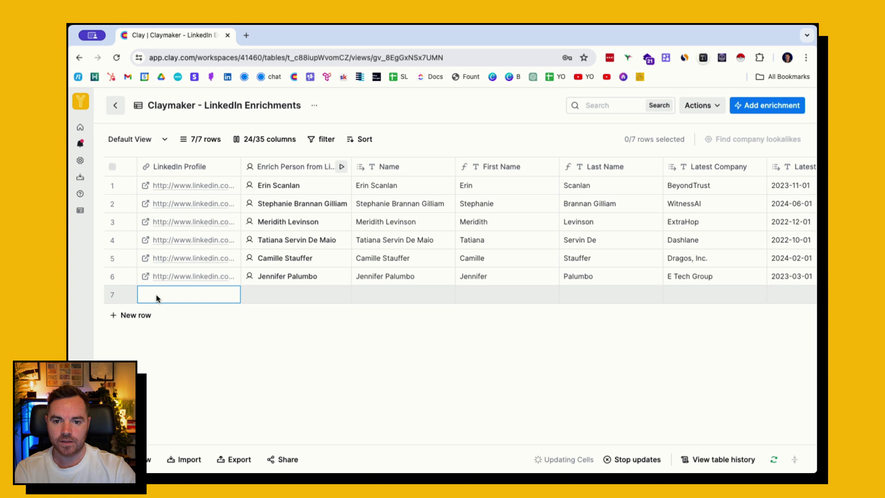
{"action": "key", "text": "ctrl+v"}
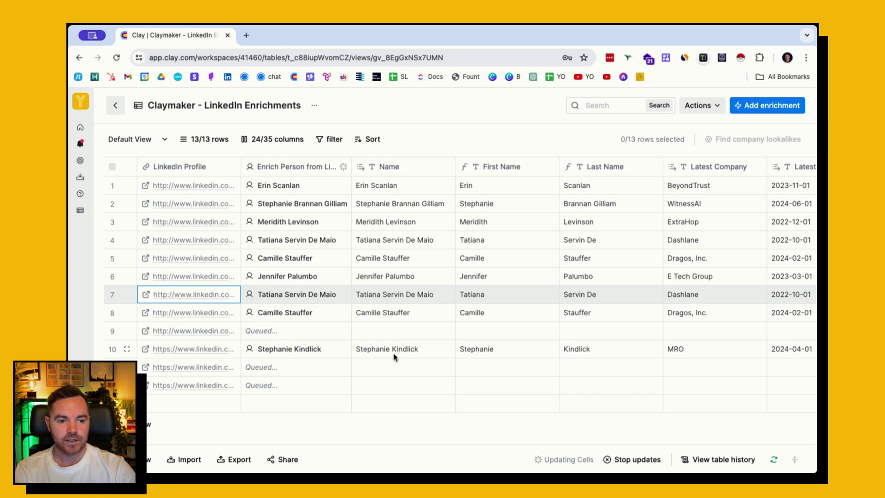
{"action": "scroll", "coordinate": [391, 355], "scroll_direction": "right", "scroll_amount": 3}
{"action": "scroll", "coordinate": [392, 355], "scroll_direction": "right", "scroll_amount": 10}
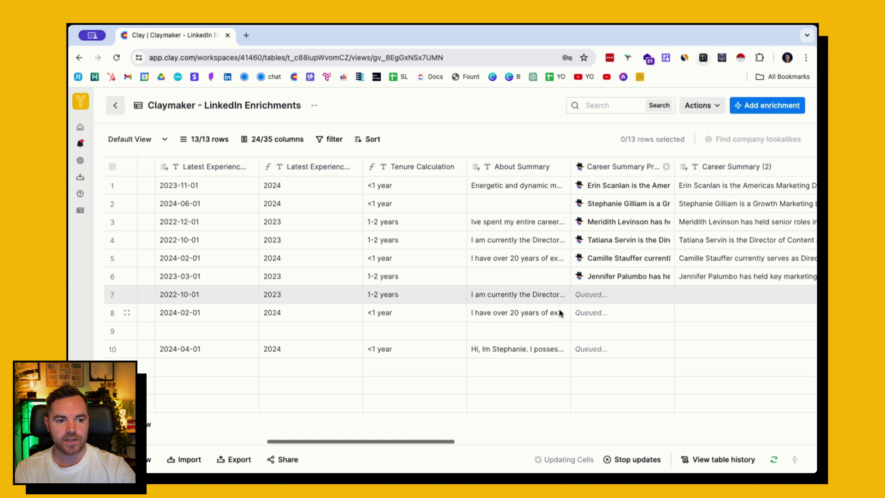
{"action": "scroll", "coordinate": [316, 326], "scroll_direction": "right", "scroll_amount": 15}
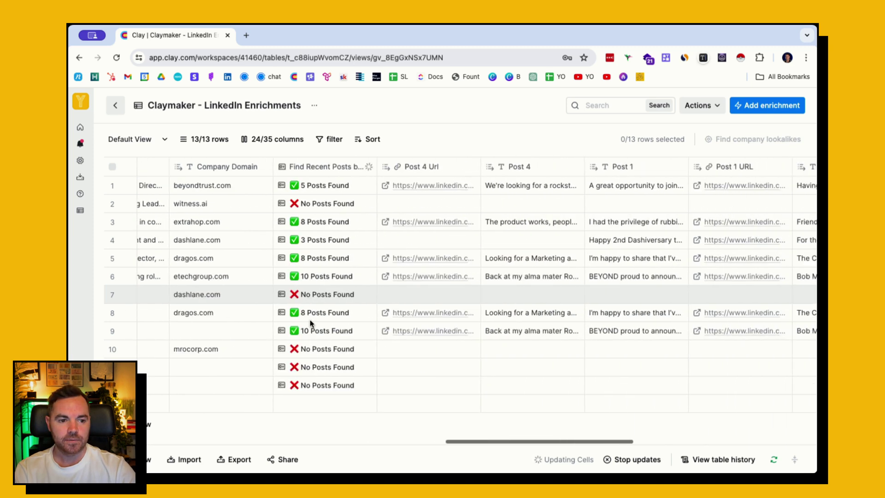
{"action": "scroll", "coordinate": [309, 323], "scroll_direction": "right", "scroll_amount": 8}
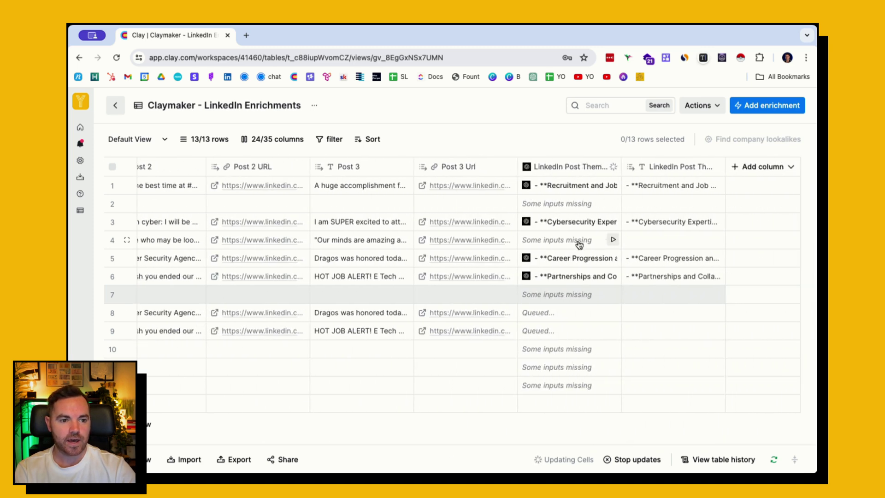
{"action": "left_click", "coordinate": [672, 169]}
{"action": "left_click", "coordinate": [758, 192]}
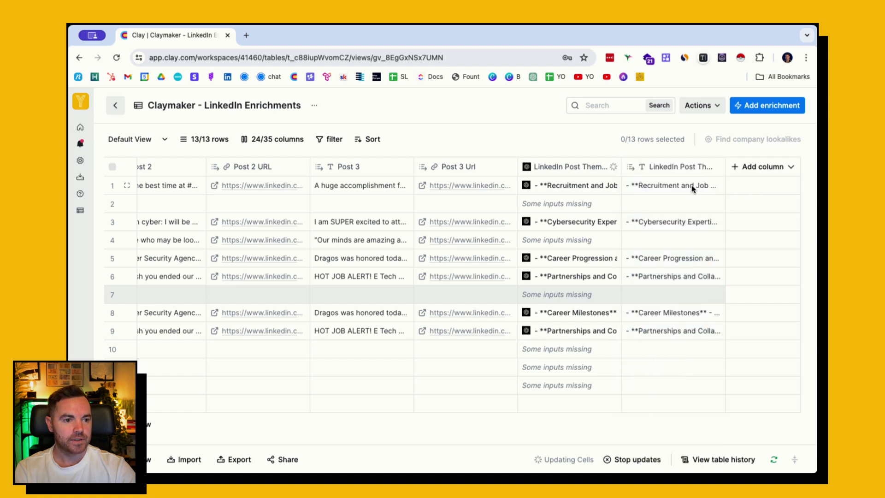
{"action": "left_click", "coordinate": [664, 185]}
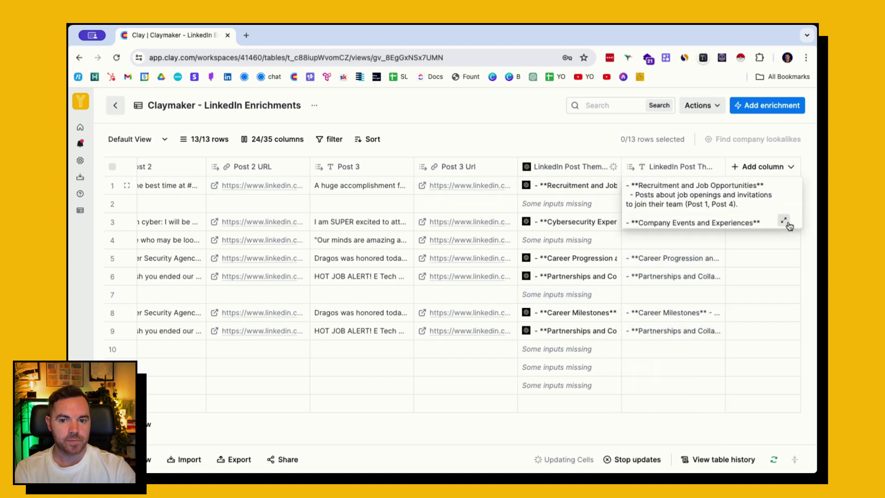
{"action": "left_click", "coordinate": [786, 223]}
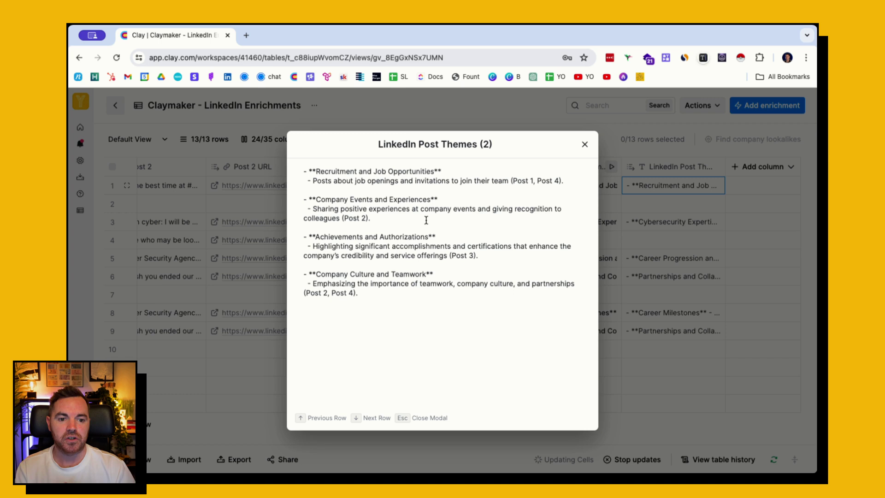
{"action": "left_click", "coordinate": [584, 145]}
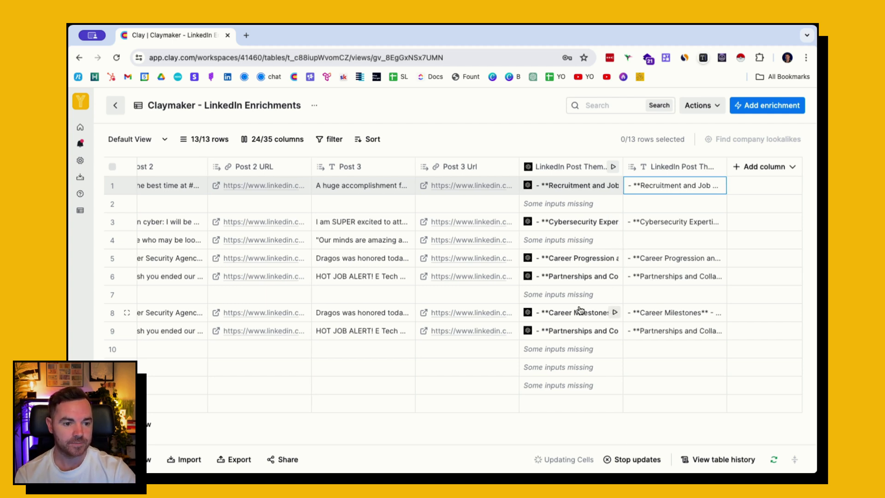
{"action": "left_click", "coordinate": [670, 312]}
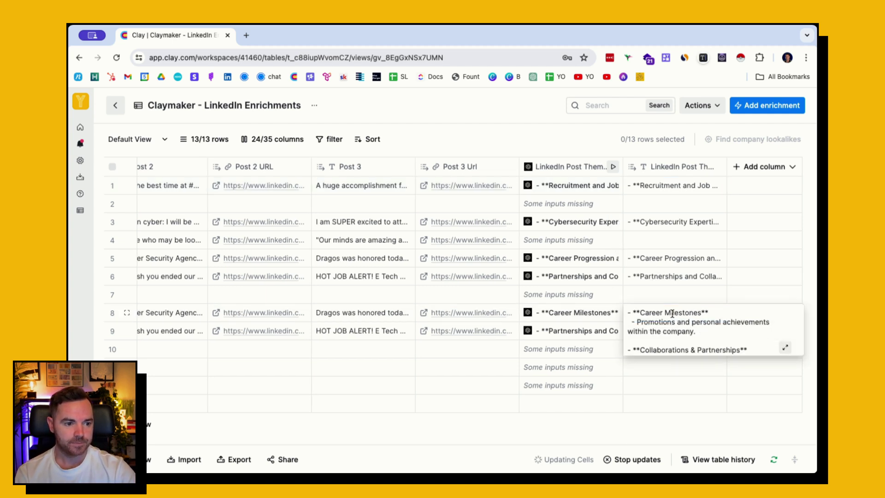
{"action": "left_click", "coordinate": [785, 350]}
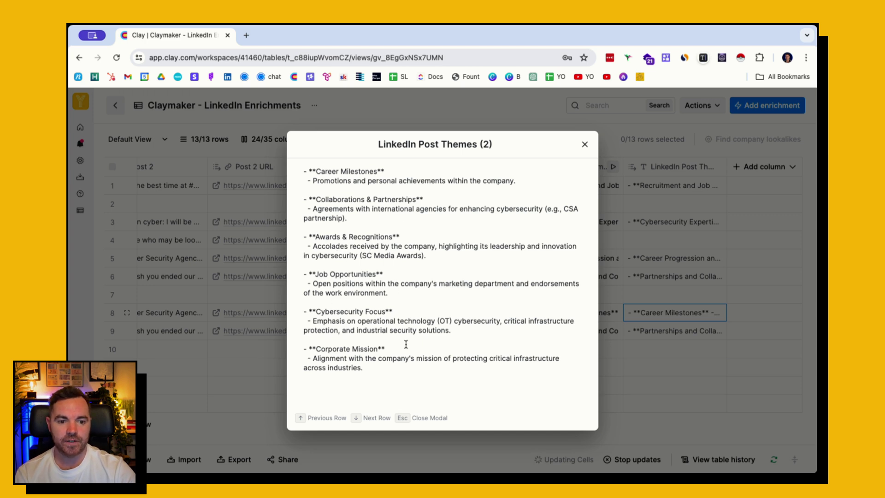
{"action": "left_click", "coordinate": [581, 147]}
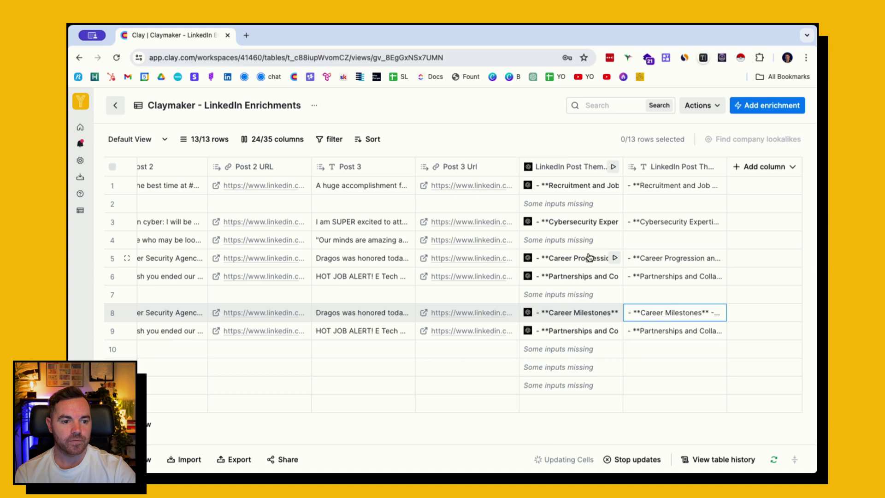
{"action": "scroll", "coordinate": [586, 262], "scroll_direction": "left", "scroll_amount": 5}
{"action": "scroll", "coordinate": [586, 262], "scroll_direction": "left", "scroll_amount": 10}
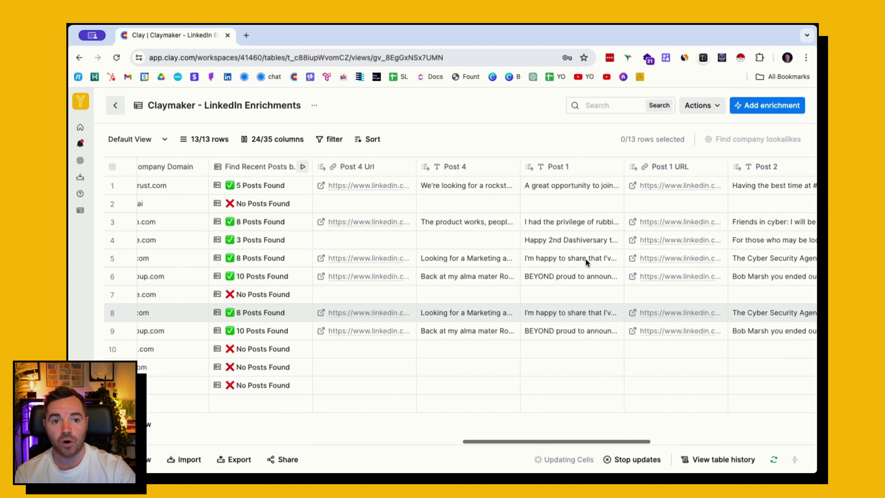
{"action": "scroll", "coordinate": [587, 258], "scroll_direction": "left", "scroll_amount": 10}
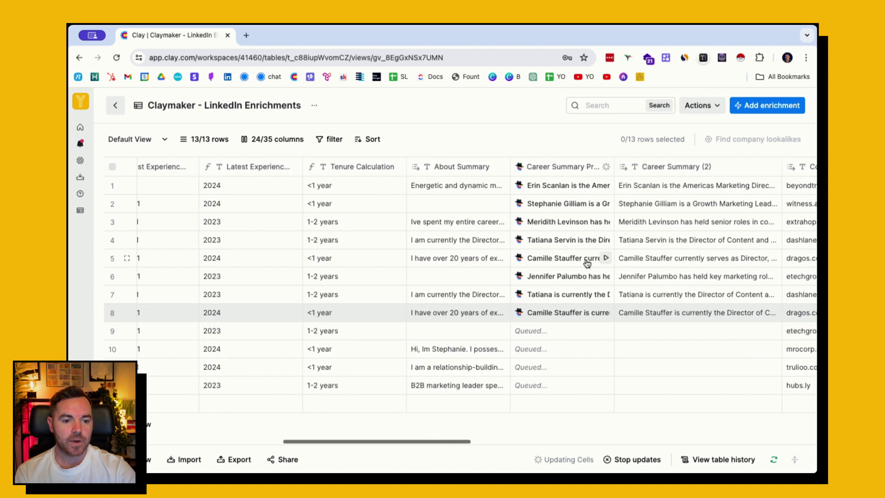
{"action": "scroll", "coordinate": [479, 298], "scroll_direction": "right", "scroll_amount": 2}
{"action": "scroll", "coordinate": [479, 297], "scroll_direction": "right", "scroll_amount": 8}
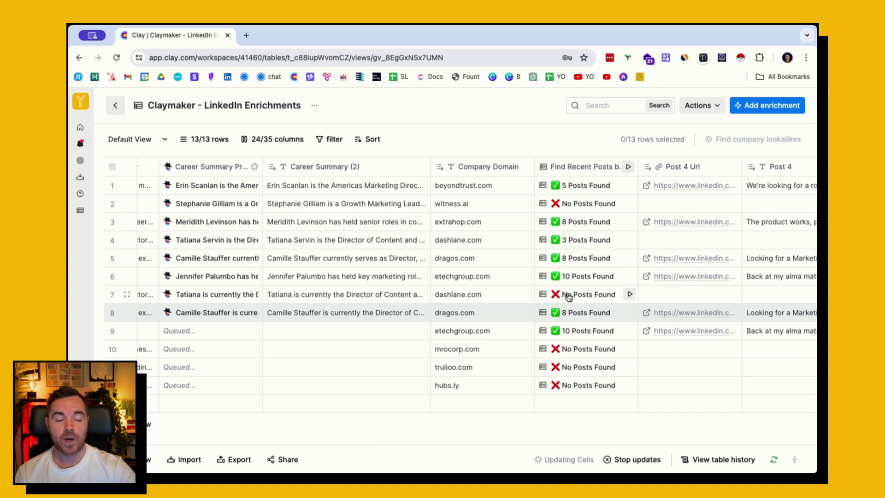
{"action": "scroll", "coordinate": [517, 300], "scroll_direction": "left", "scroll_amount": 5}
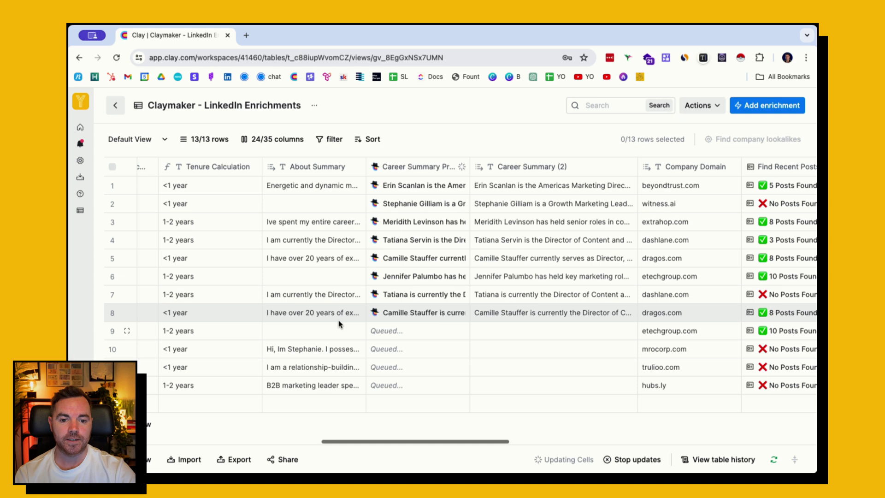
{"action": "left_click", "coordinate": [519, 311]}
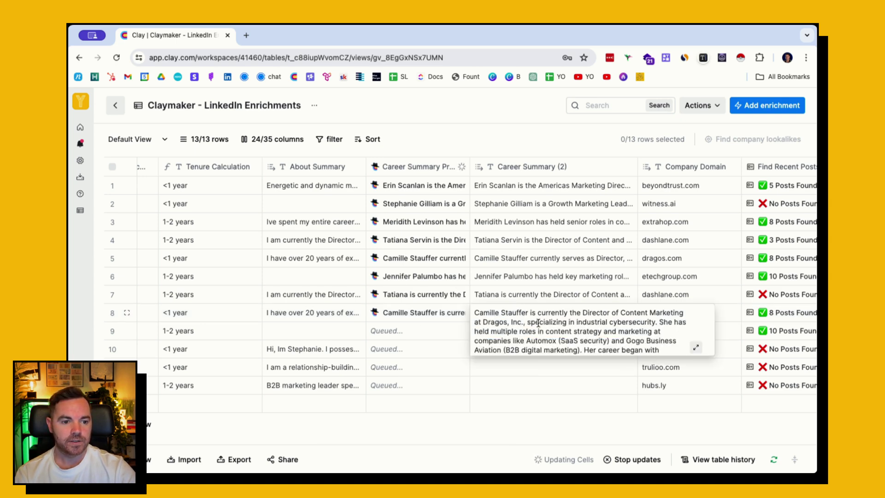
{"action": "left_click", "coordinate": [696, 346]}
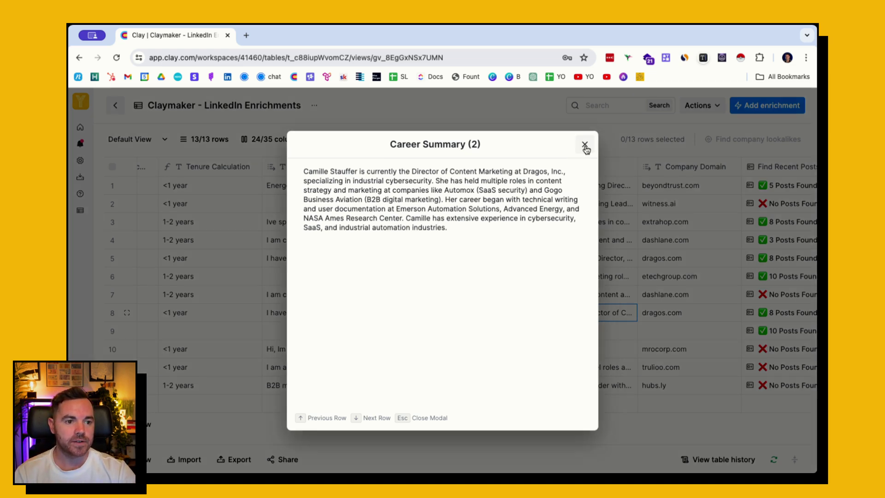
{"action": "left_click", "coordinate": [585, 144]}
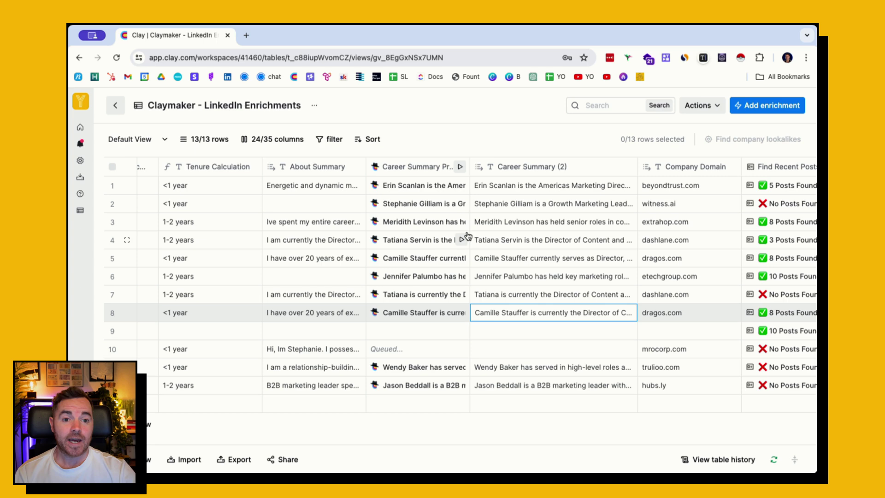
{"action": "scroll", "coordinate": [405, 267], "scroll_direction": "left", "scroll_amount": 15}
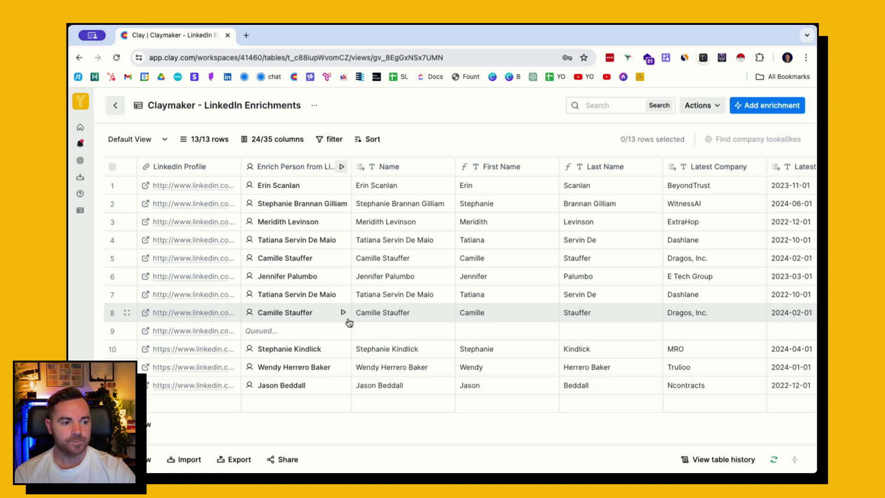
{"action": "scroll", "coordinate": [351, 318], "scroll_direction": "right", "scroll_amount": 10}
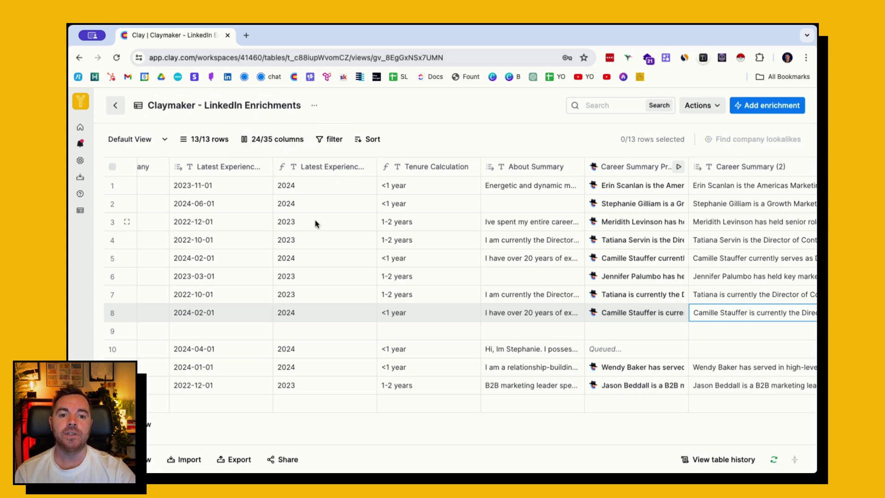
{"action": "scroll", "coordinate": [316, 223], "scroll_direction": "left", "scroll_amount": 10}
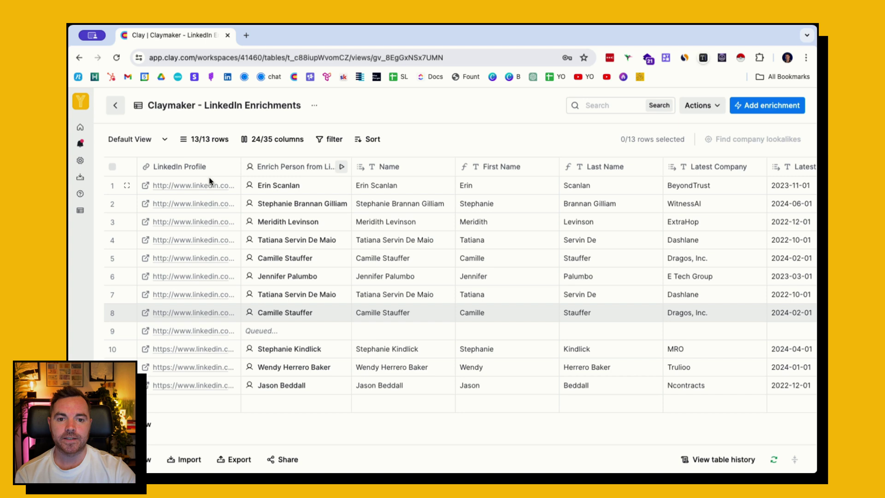